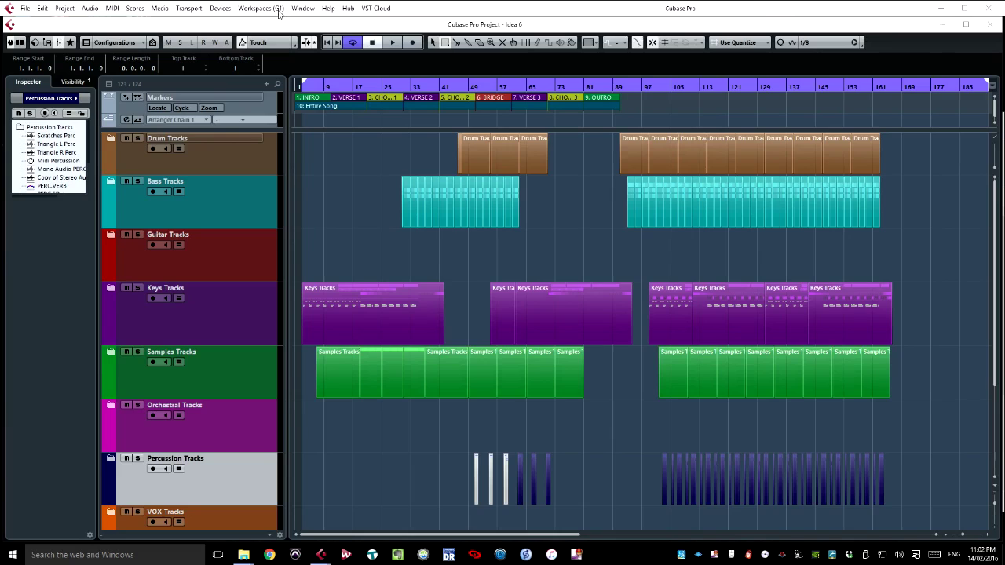
# Maximize the Idea 6 project window to fill the screen and bring up the toolbar line options
pyautogui.doubleClick(408, 10)
pyautogui.doubleClick(407, 11)
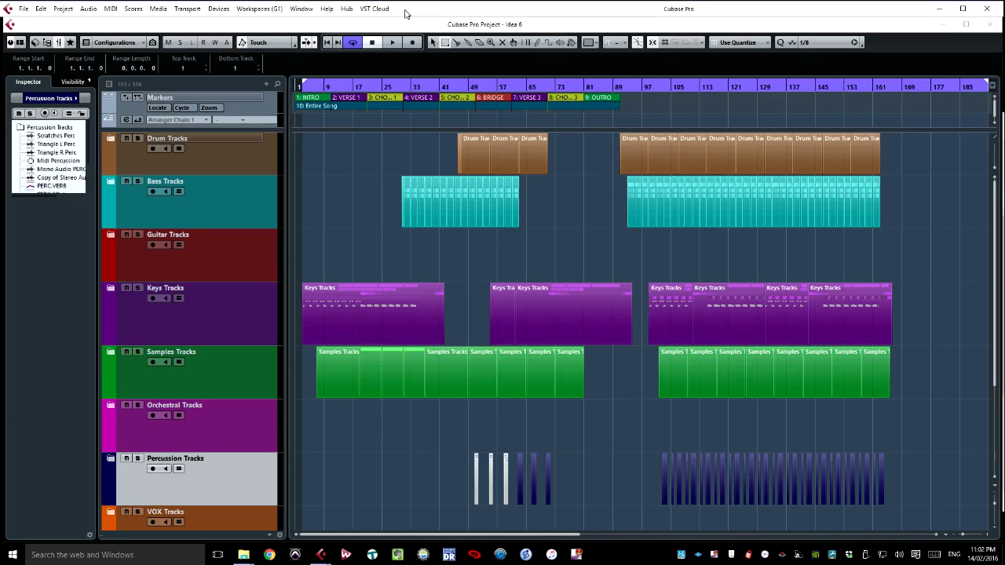
pyautogui.doubleClick(406, 14)
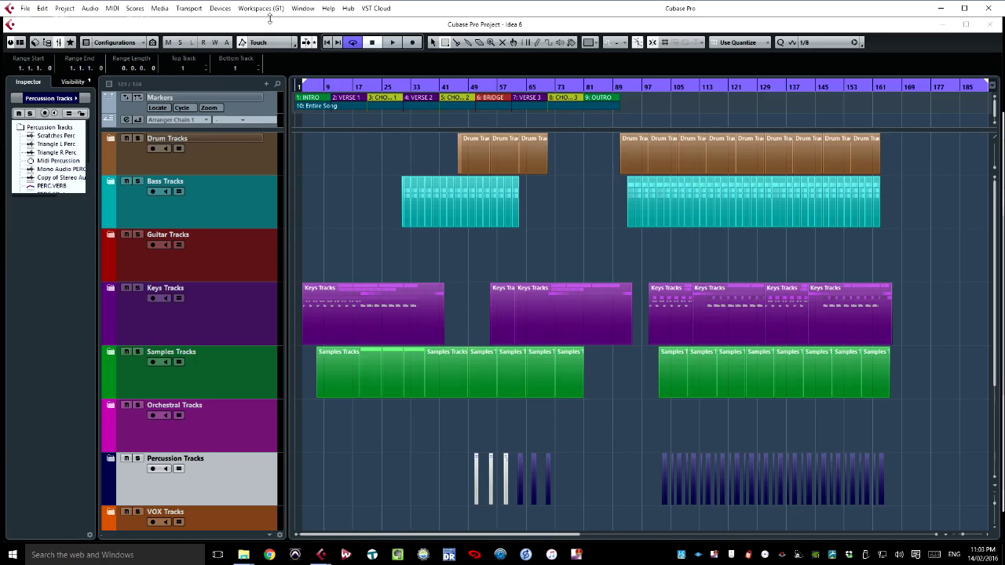
pyautogui.click(966, 24)
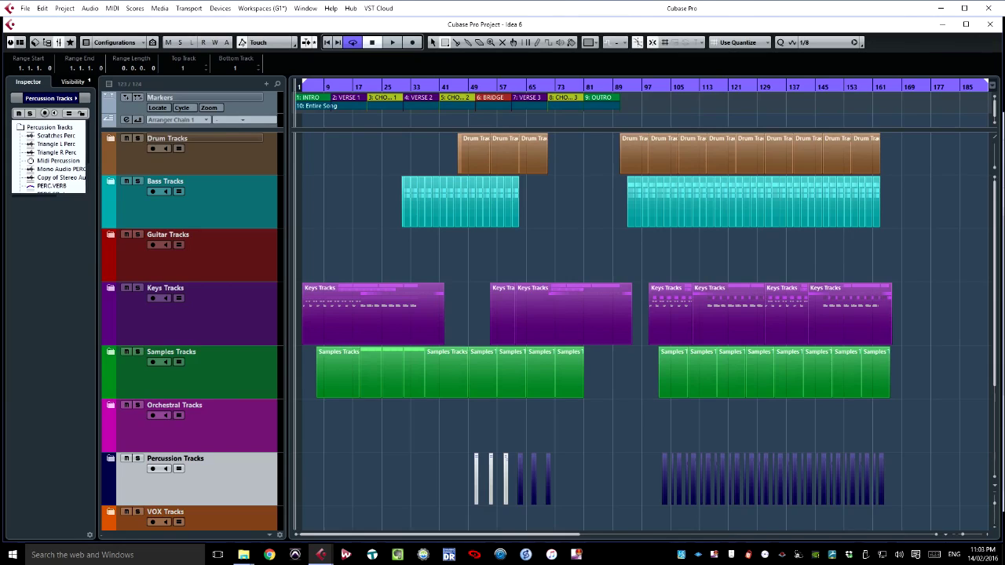
pyautogui.rightClick(272, 39)
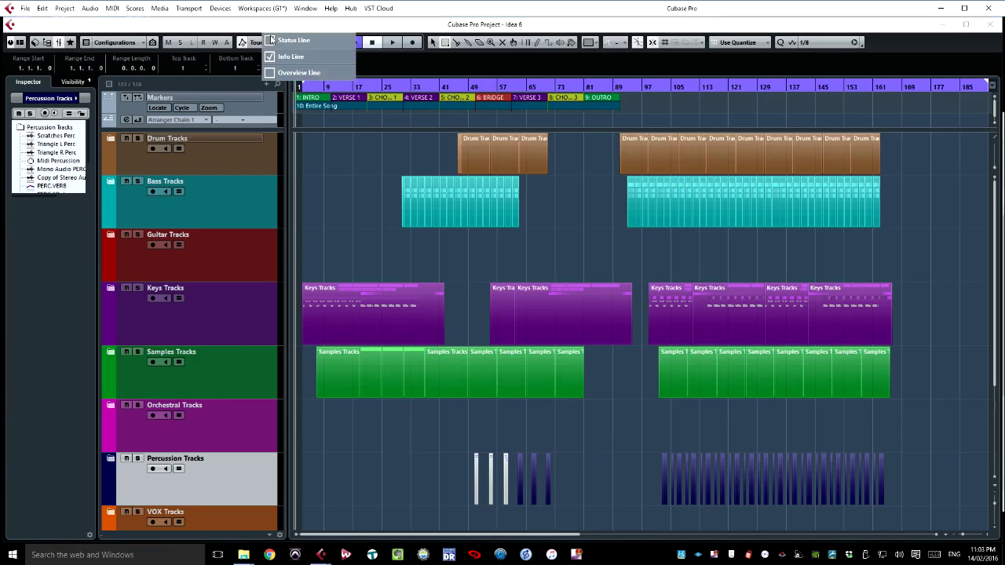
pyautogui.rightClick(413, 36)
pyautogui.rightClick(416, 38)
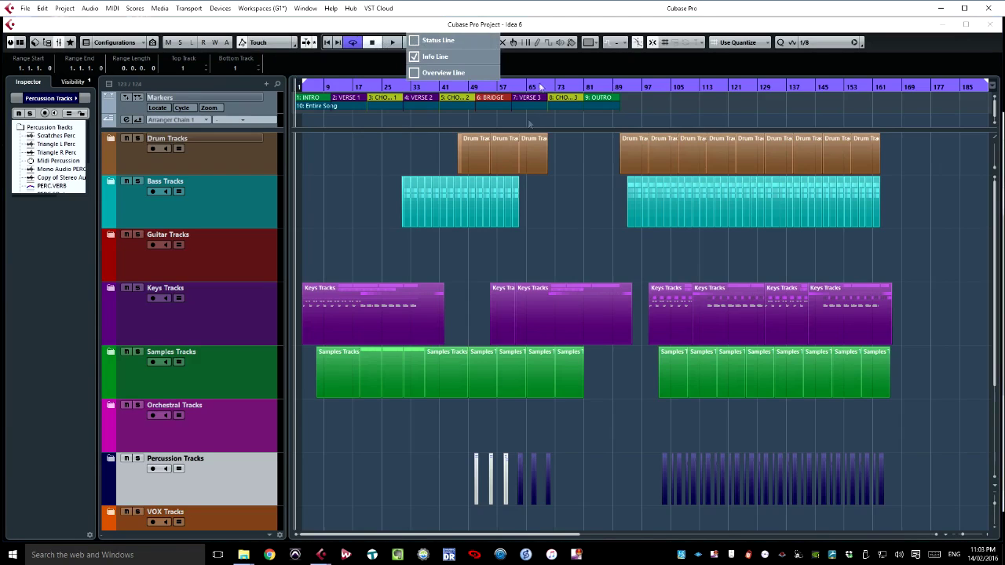
pyautogui.click(600, 125)
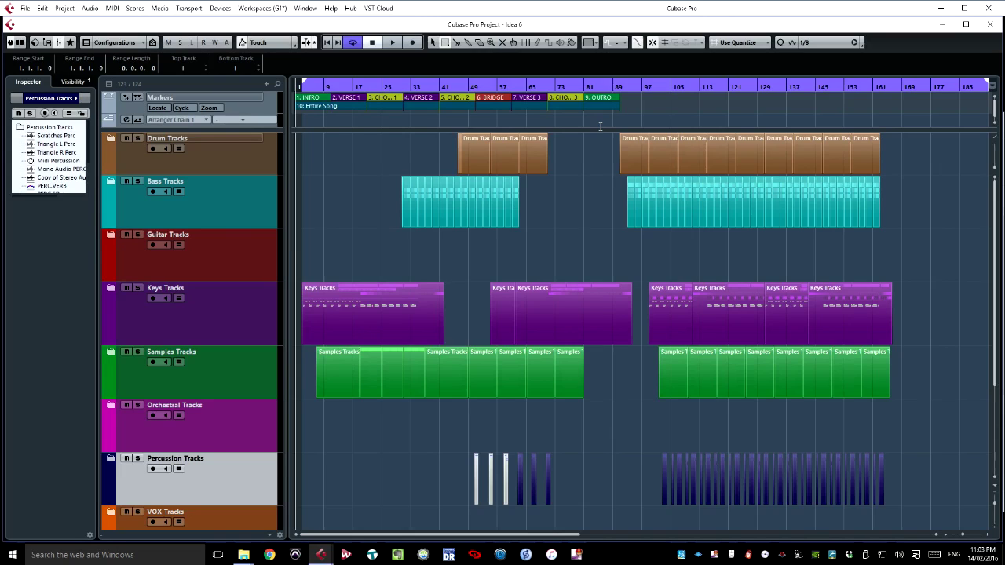
pyautogui.click(262, 8)
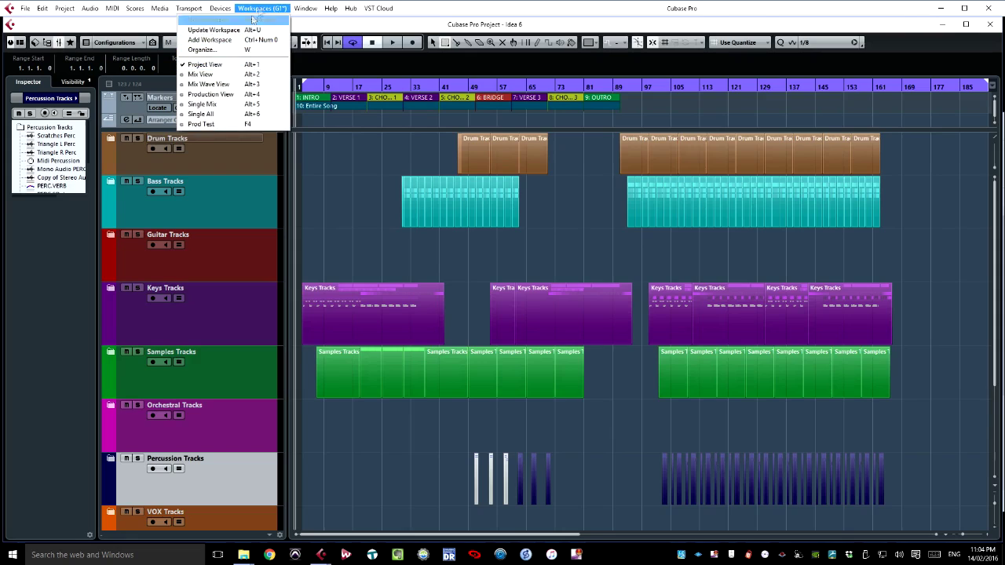
pyautogui.click(365, 41)
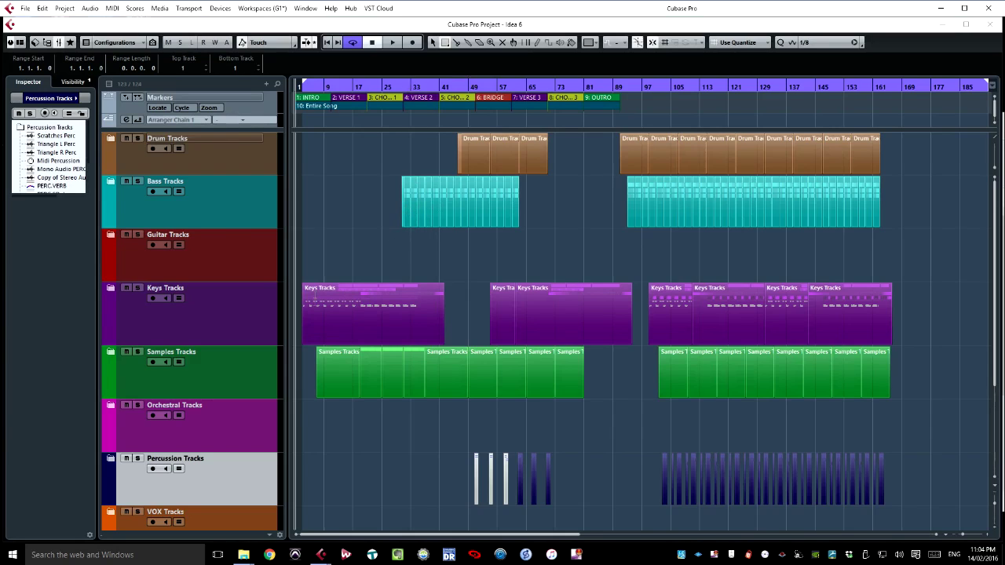
pyautogui.click(110, 287)
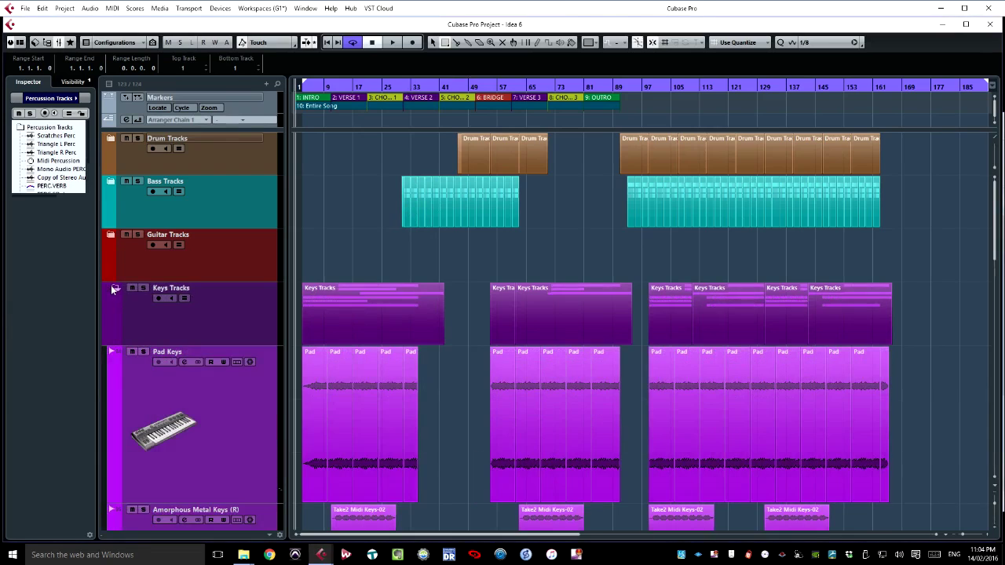
pyautogui.click(112, 288)
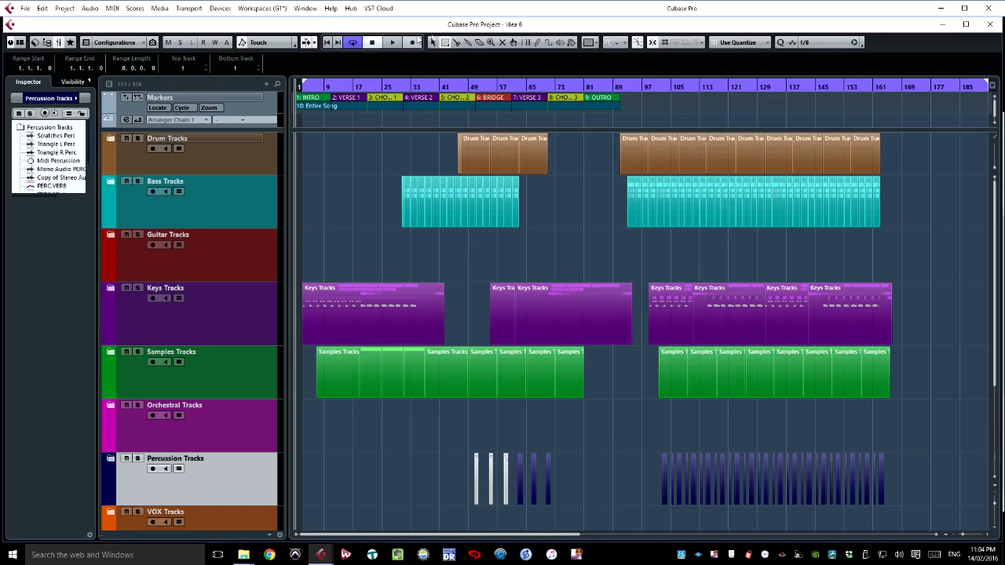
pyautogui.click(274, 10)
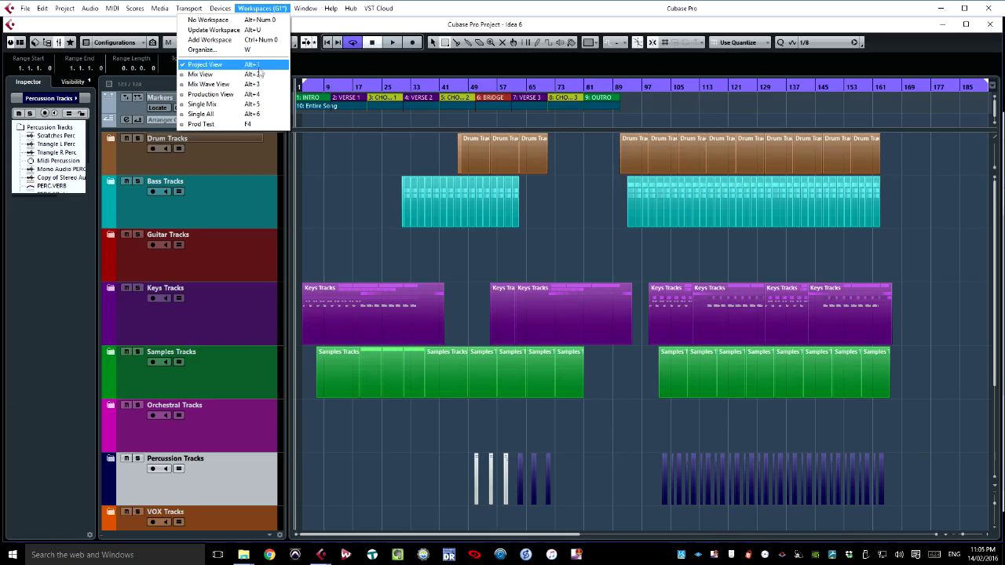
pyautogui.click(252, 8)
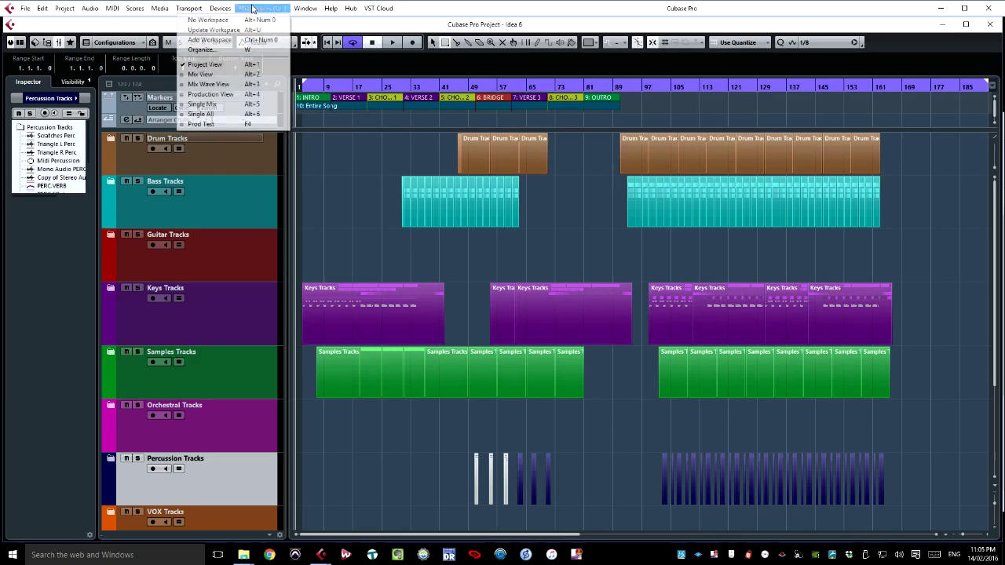
# Load the Kevins KeyCommands preset in the Key Commands settings and confirm with OK
pyautogui.click(30, 9)
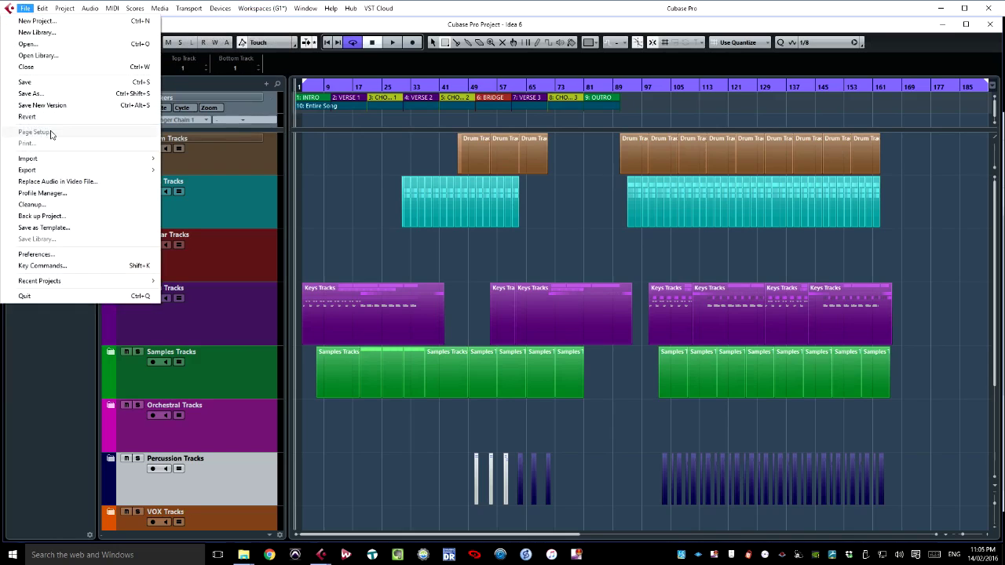
pyautogui.click(74, 266)
pyautogui.click(452, 304)
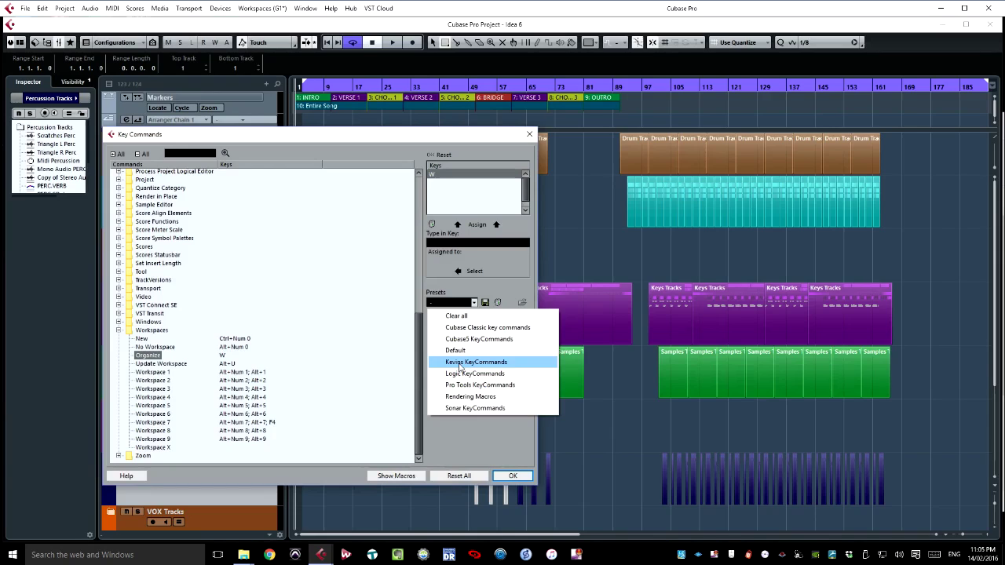
pyautogui.click(459, 363)
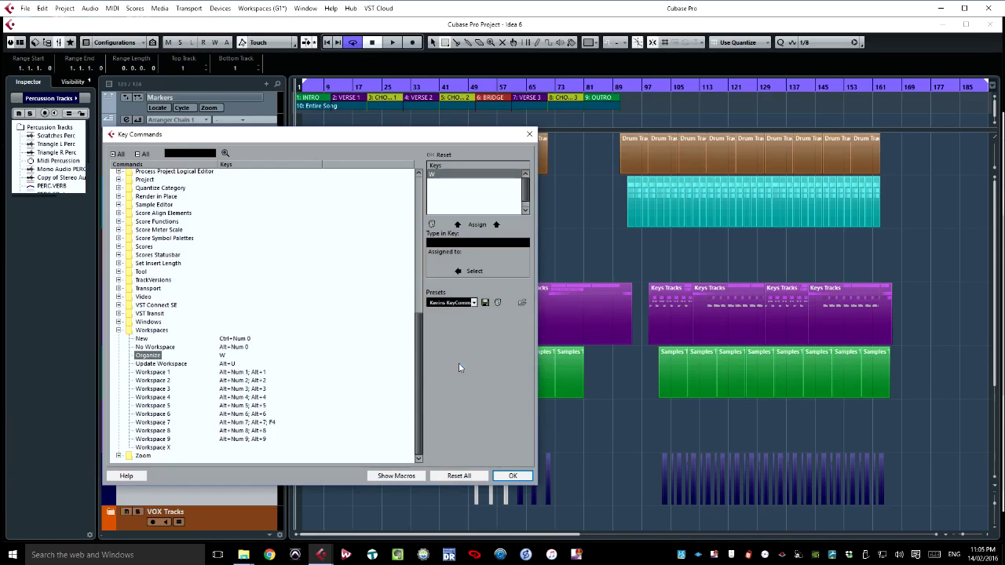
pyautogui.click(459, 304)
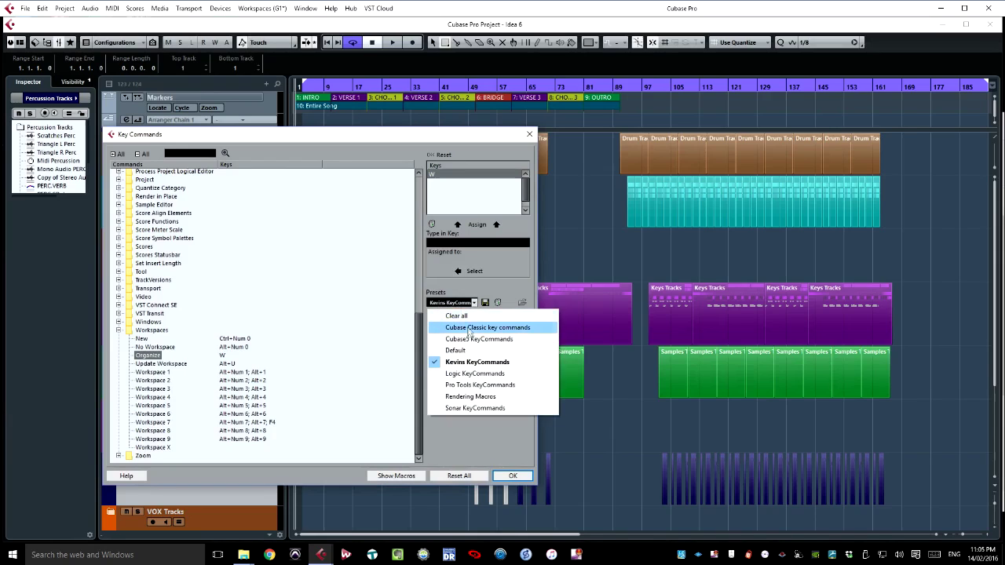
pyautogui.click(460, 295)
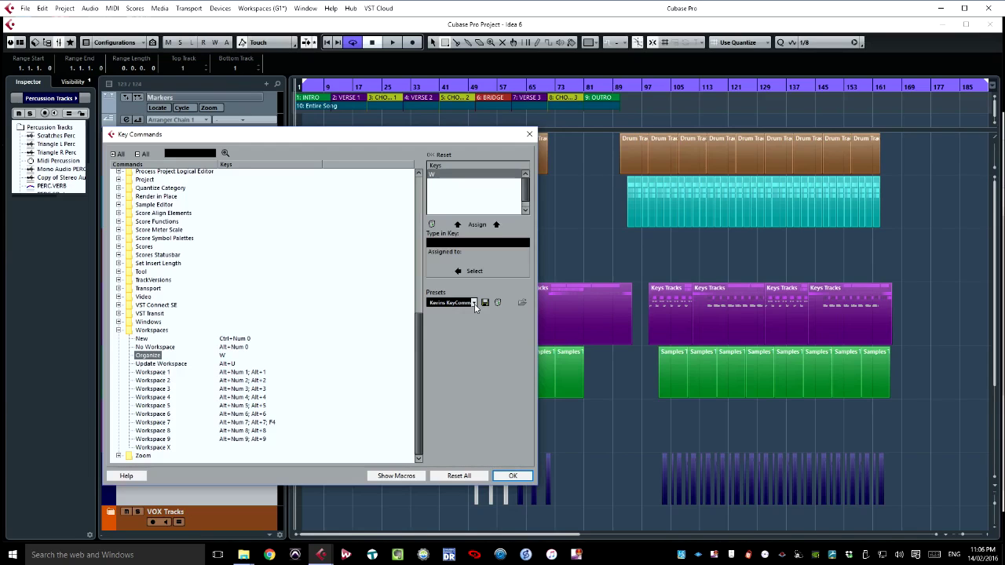
pyautogui.click(474, 304)
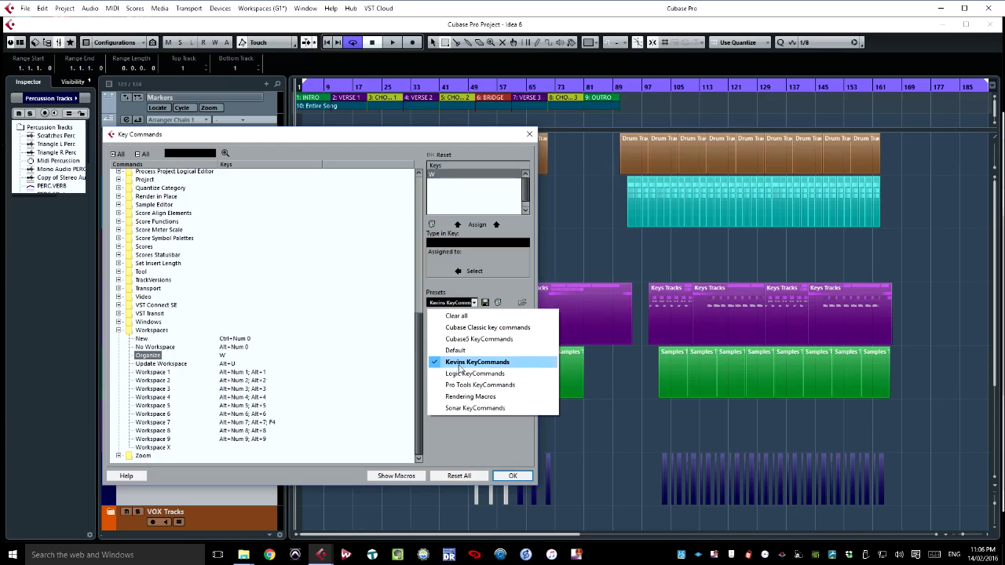
pyautogui.click(432, 282)
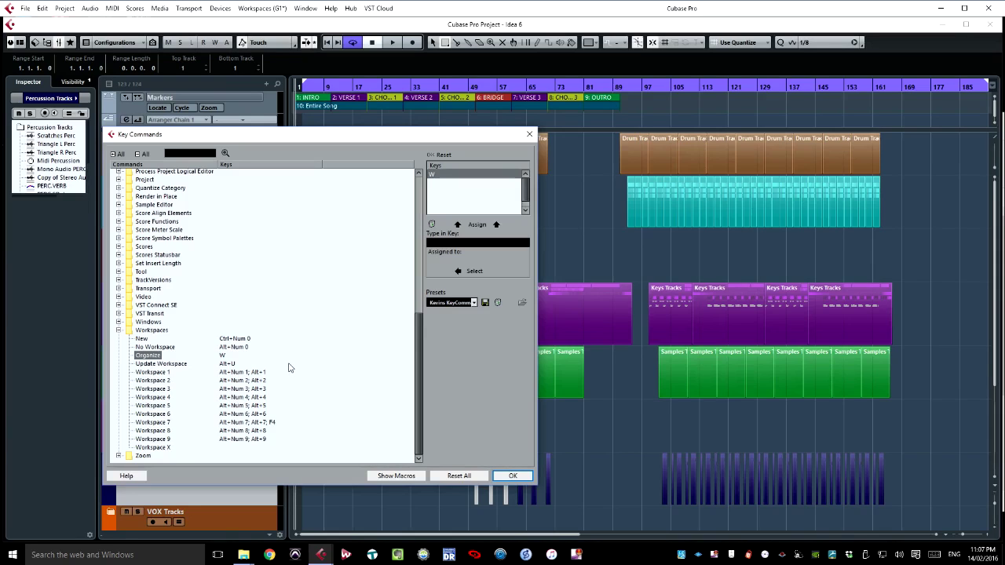
pyautogui.click(513, 476)
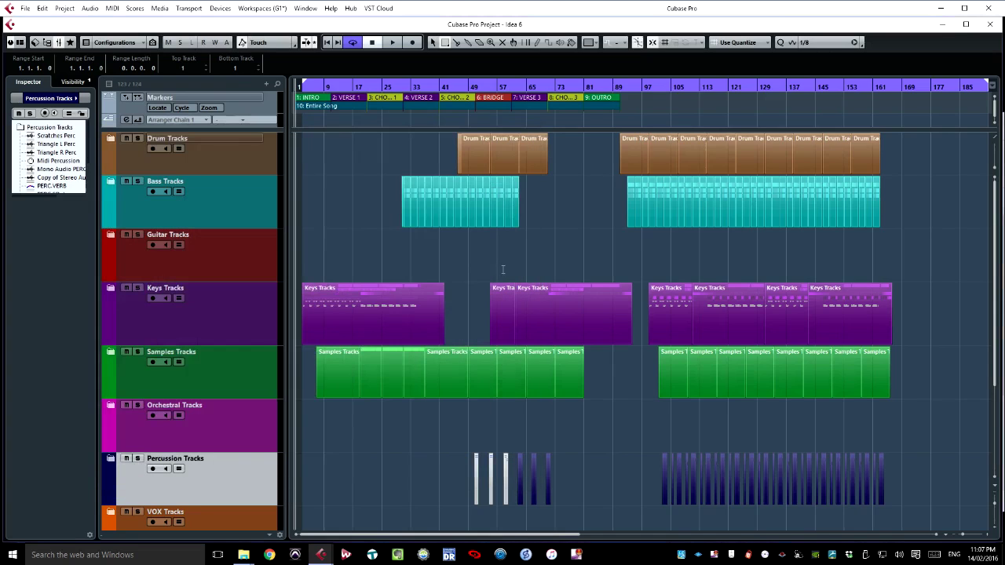
# Switch to the Mix View workspace to show the full-screen MixConsole
pyautogui.click(277, 13)
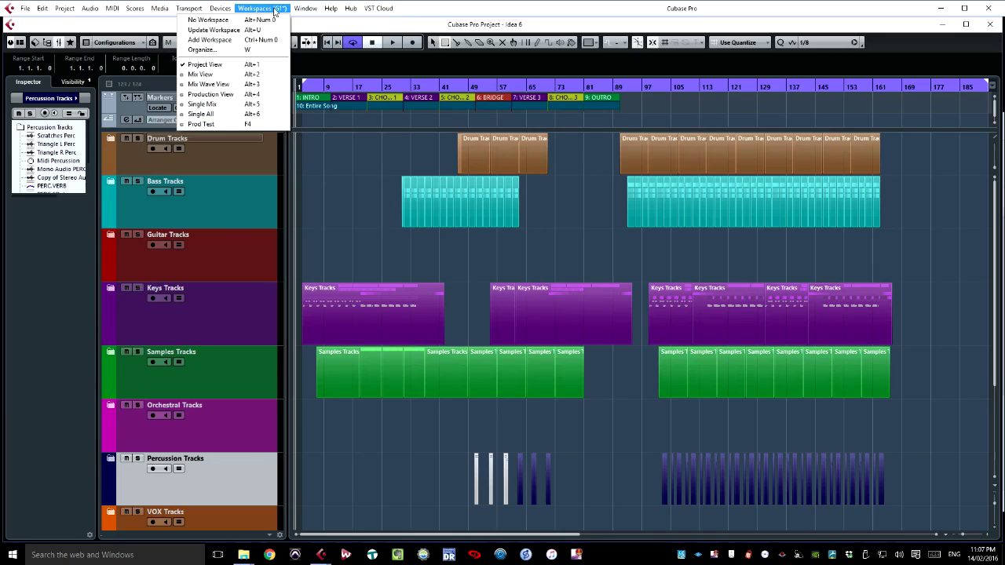
pyautogui.click(275, 11)
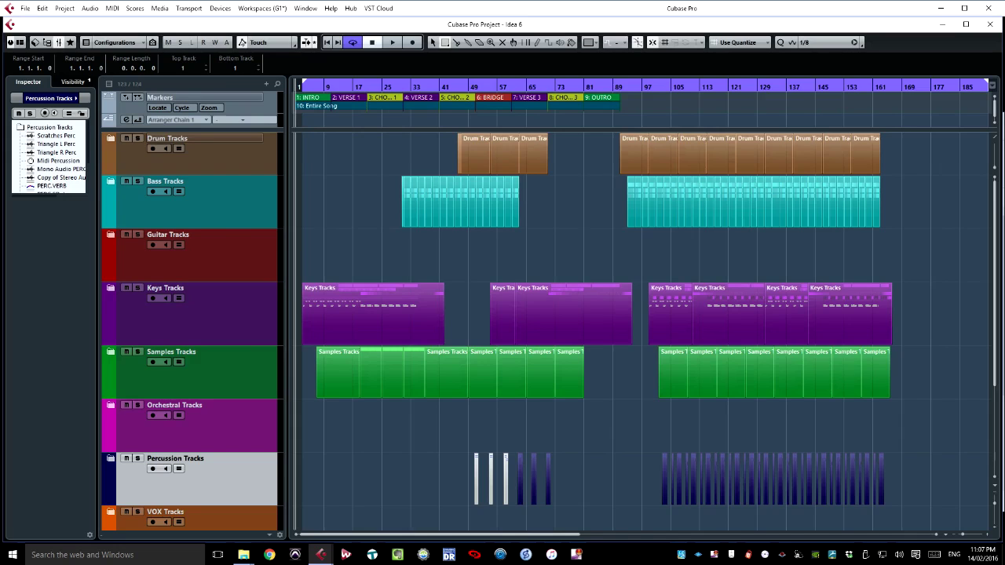
pyautogui.click(264, 9)
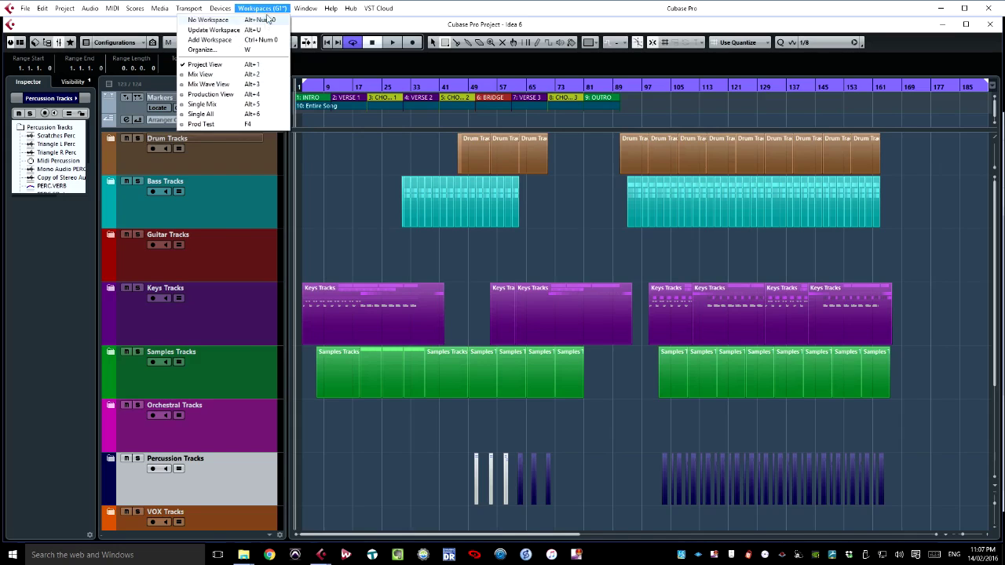
pyautogui.click(246, 75)
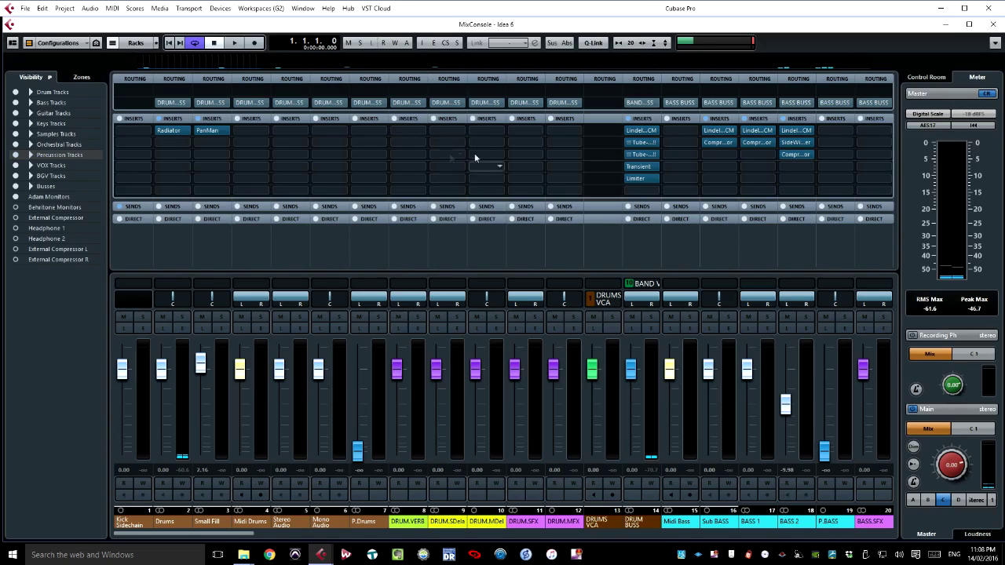
# Switch to the Mix Wave View workspace, then to the Production View workspace
pyautogui.click(260, 8)
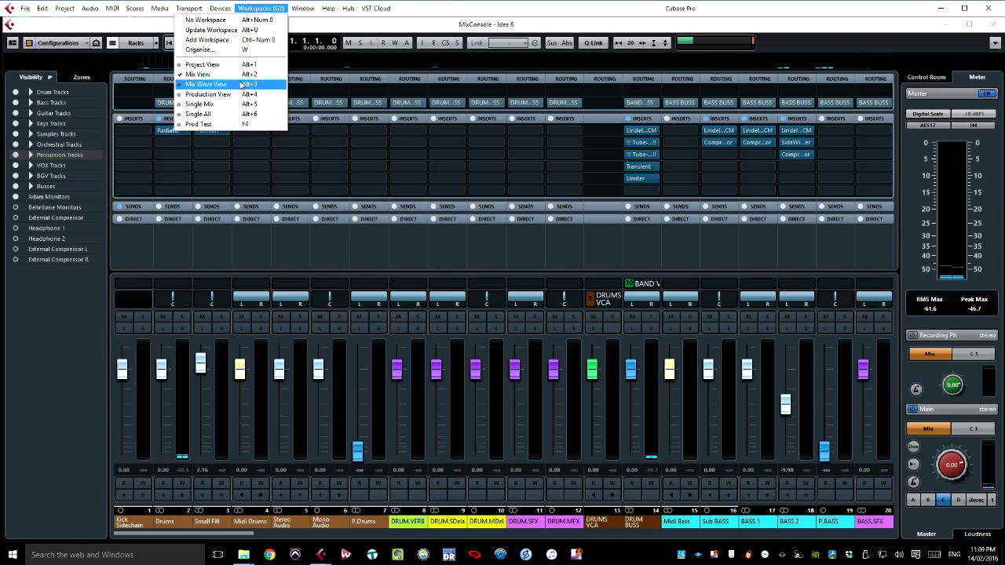
pyautogui.click(240, 83)
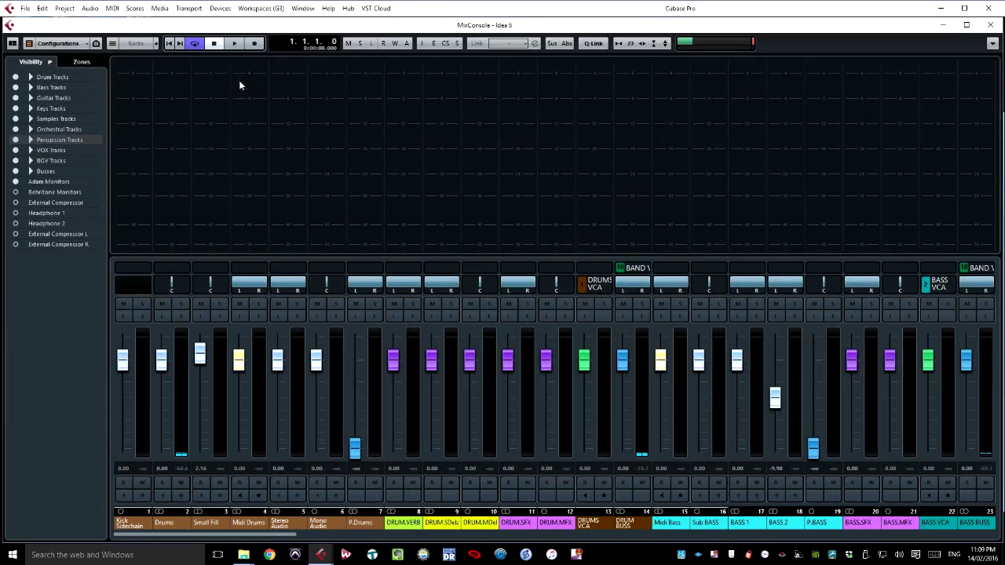
pyautogui.click(247, 9)
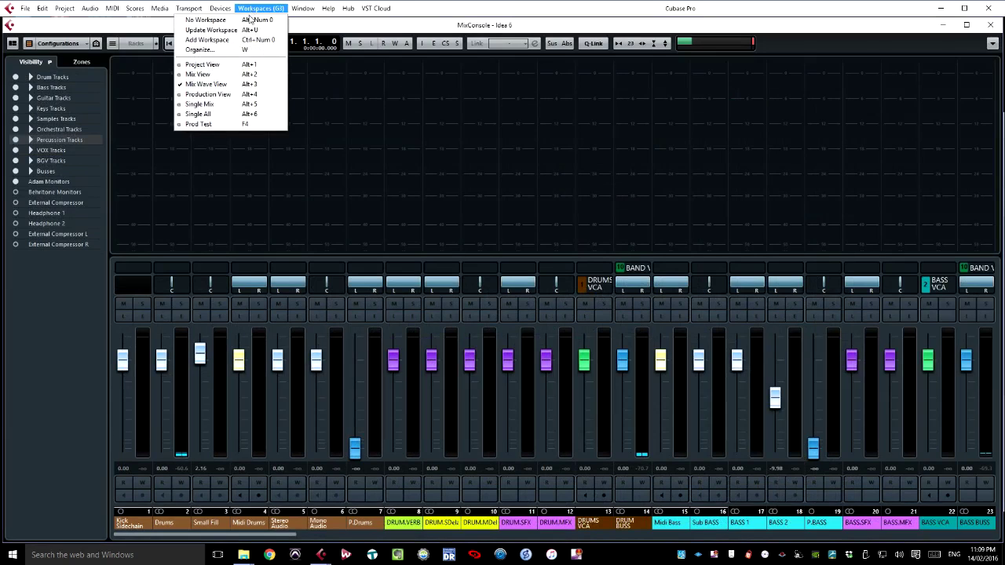
pyautogui.click(261, 9)
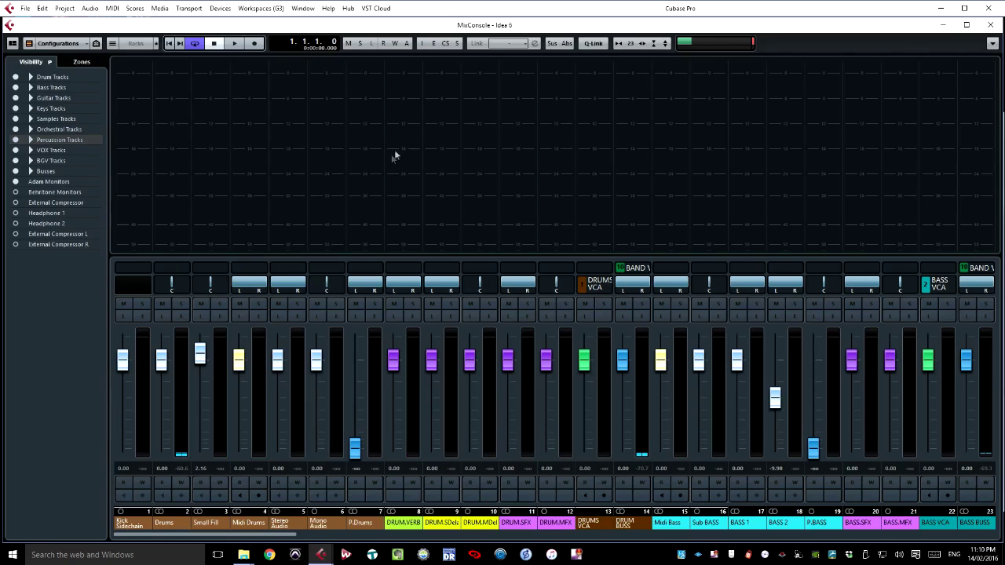
pyautogui.click(272, 11)
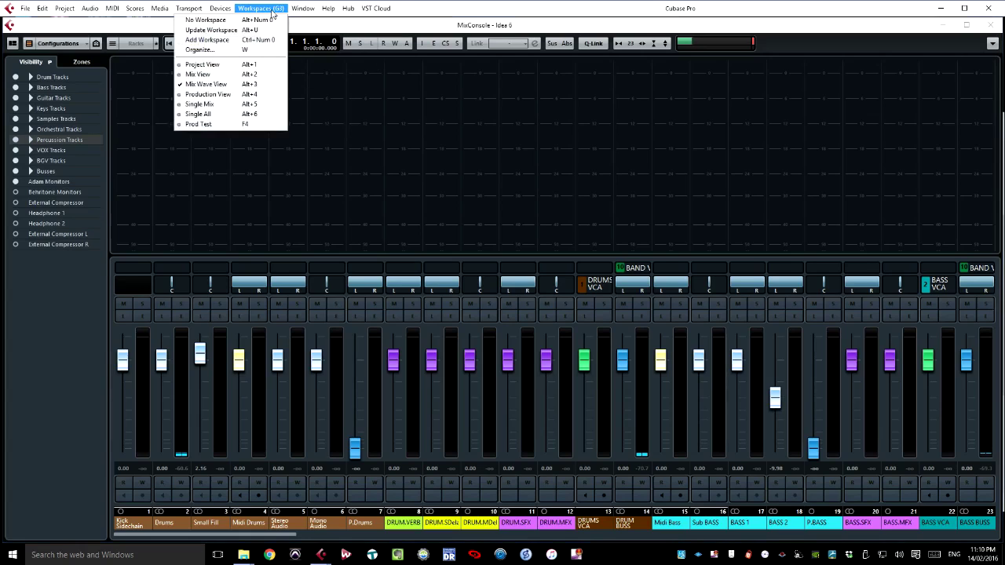
pyautogui.click(250, 95)
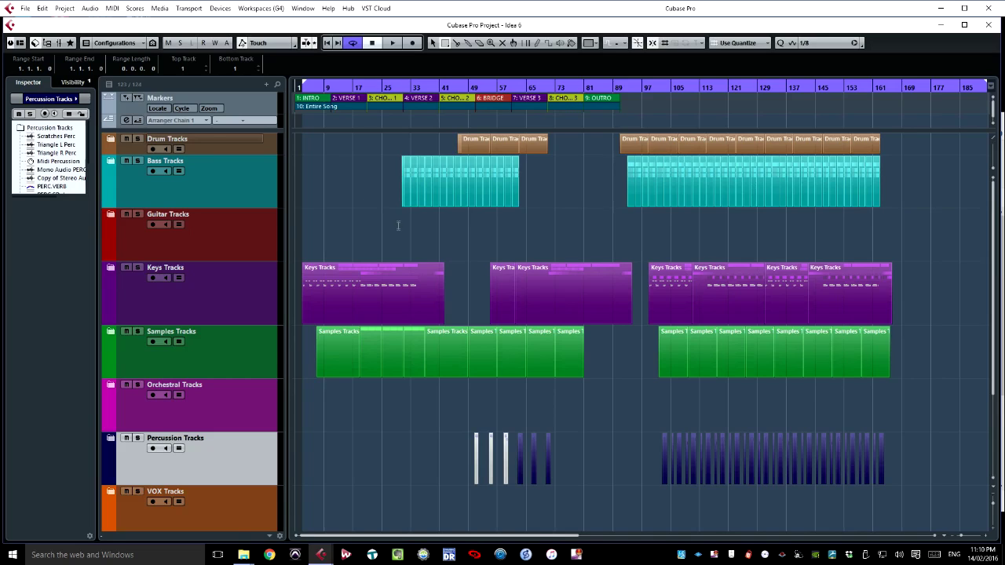
# Expand and collapse the Keys Tracks folder, then recall the Prod Test workspace
pyautogui.click(110, 269)
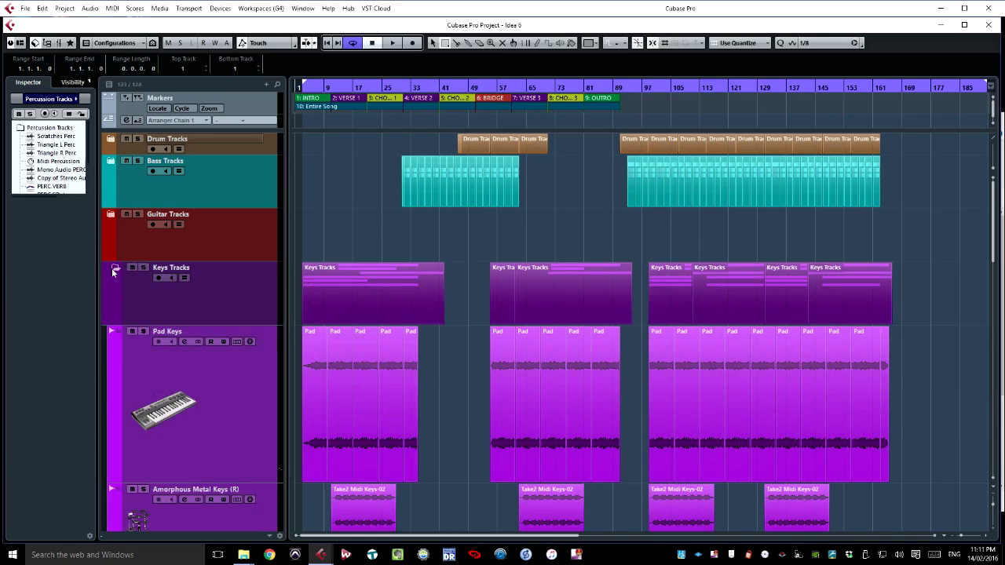
pyautogui.click(111, 269)
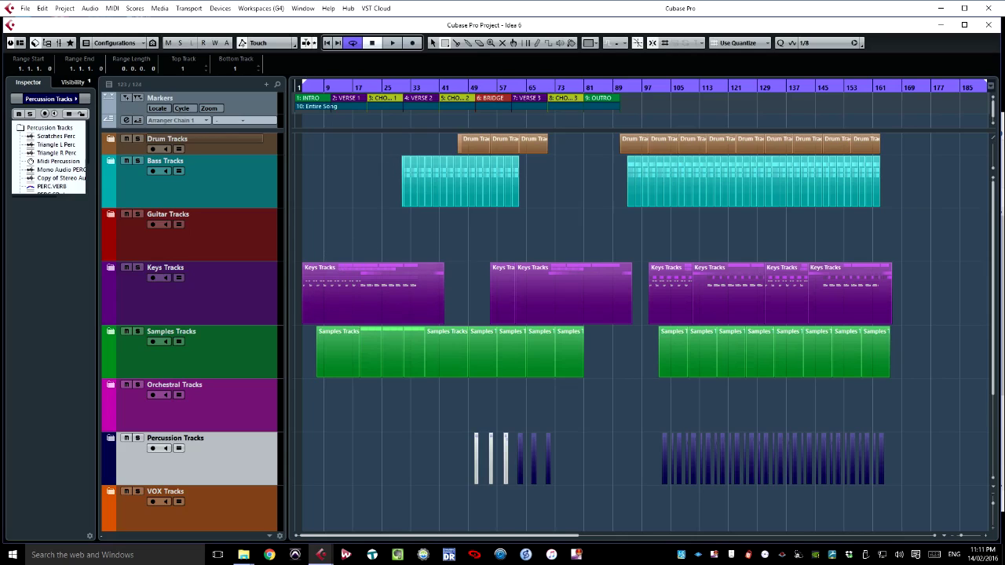
pyautogui.click(262, 7)
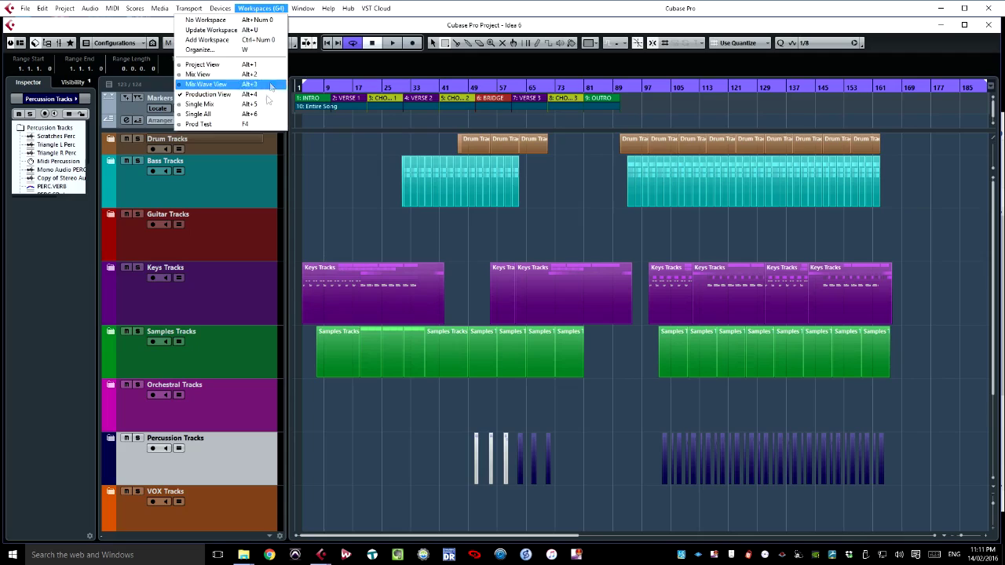
pyautogui.click(247, 124)
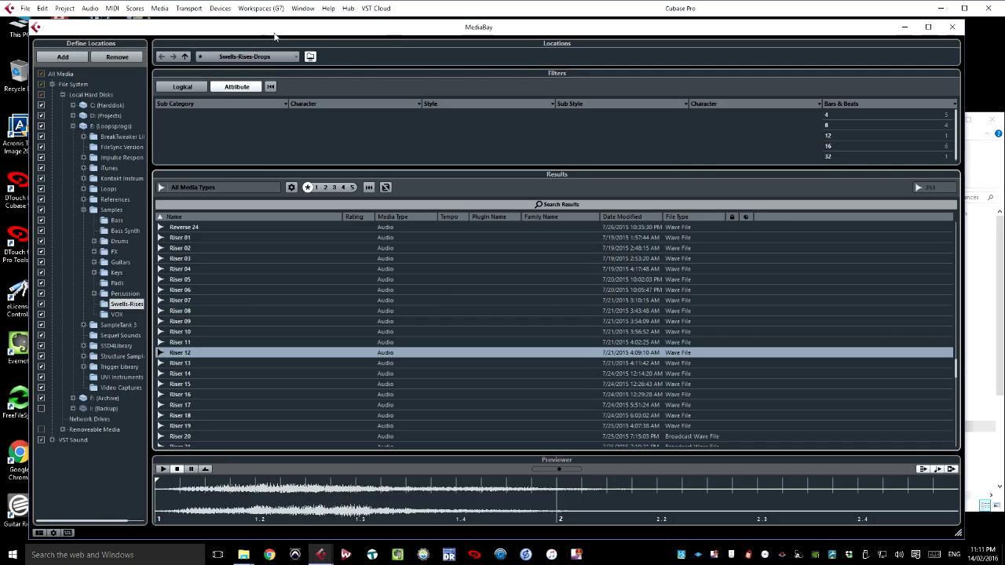
# Bring up the workspace list again from the Prod Test MediaBay layout
pyautogui.click(263, 8)
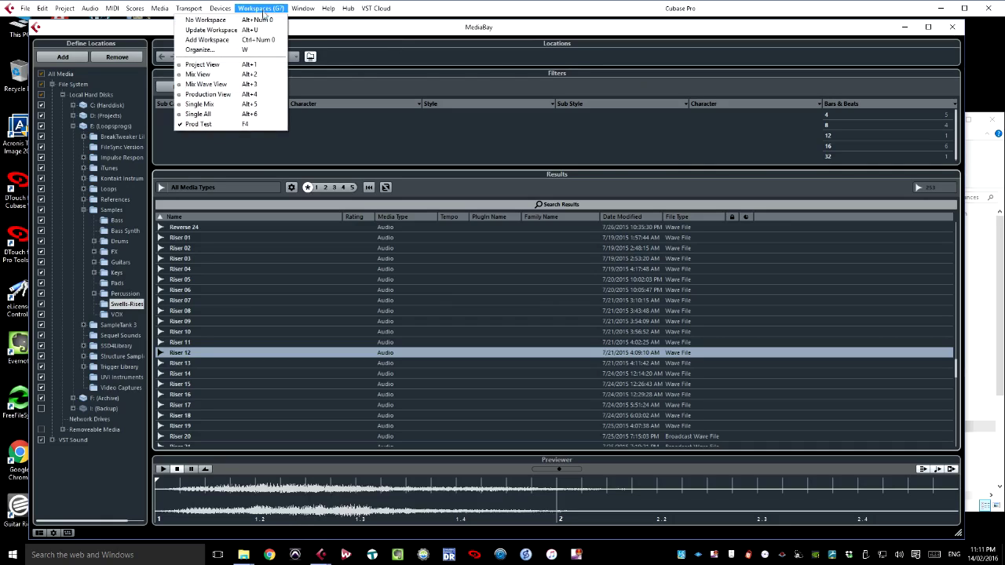
# Load the Single All workspace and switch focus between the MixConsole and Control Room Mixer
pyautogui.click(211, 115)
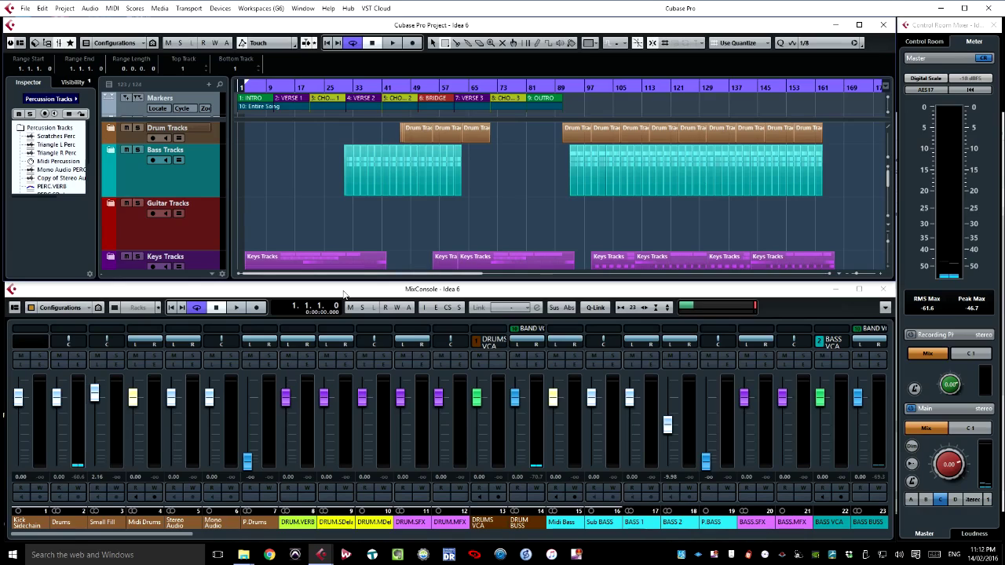
pyautogui.click(304, 300)
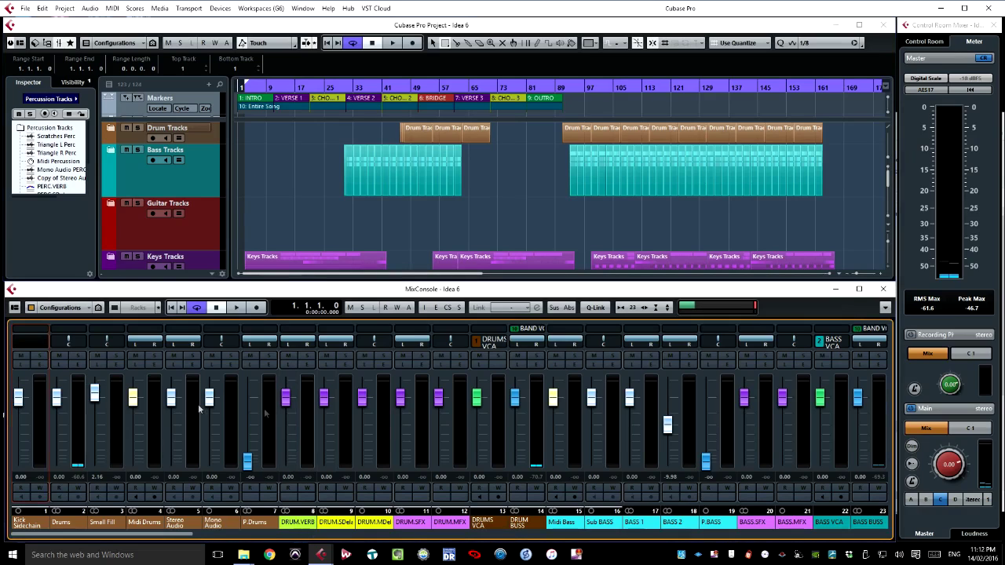
pyautogui.click(943, 30)
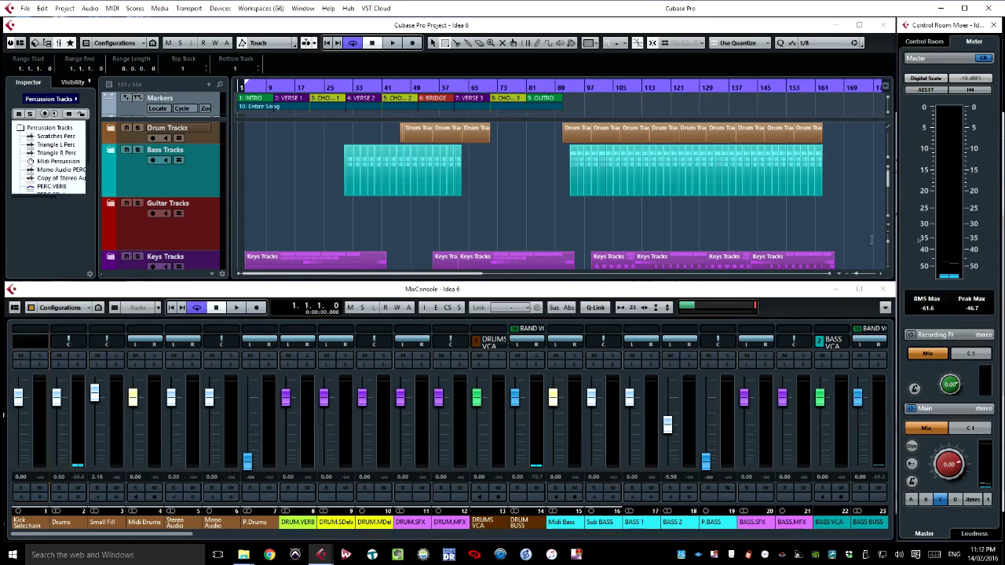
pyautogui.click(809, 292)
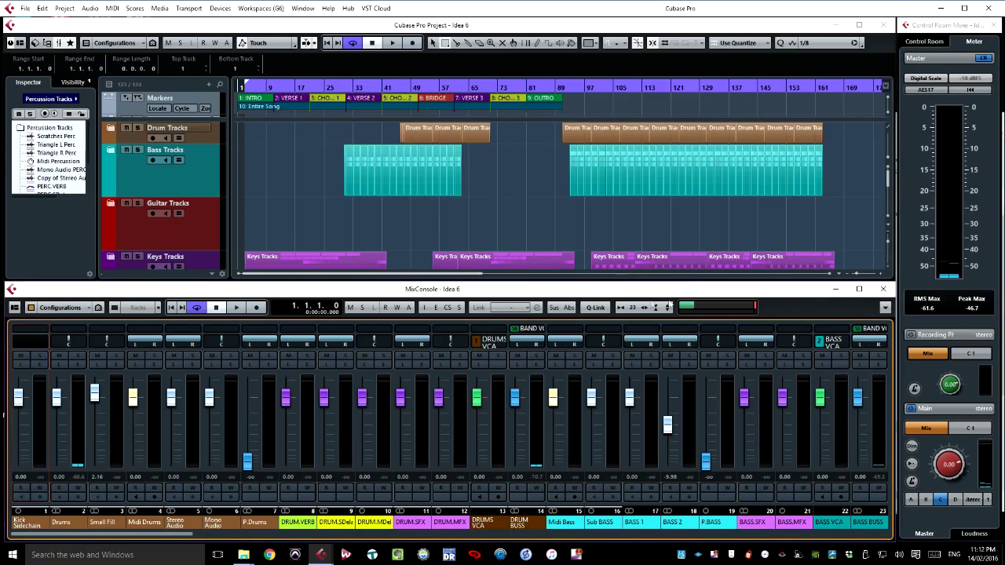
pyautogui.click(221, 7)
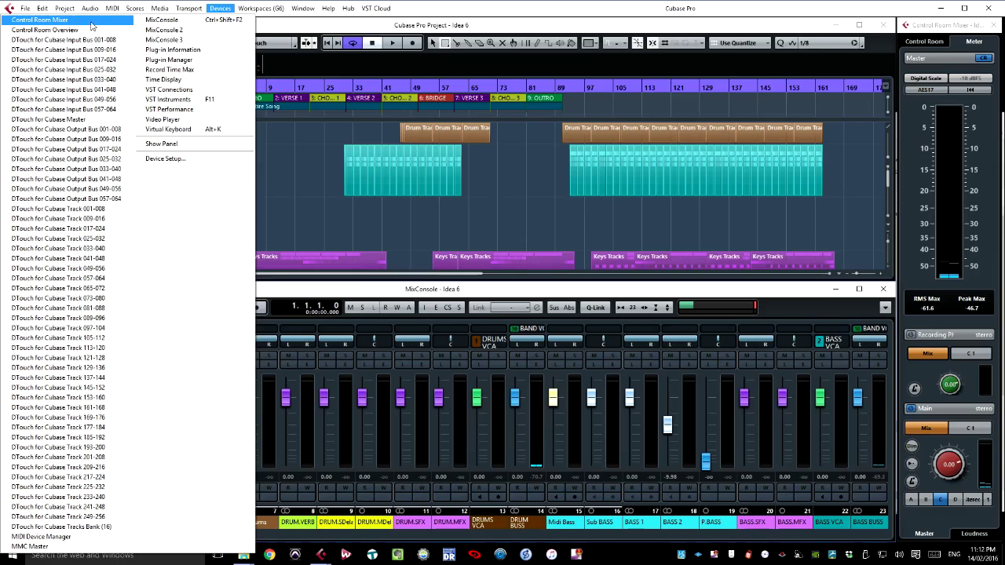
pyautogui.click(215, 4)
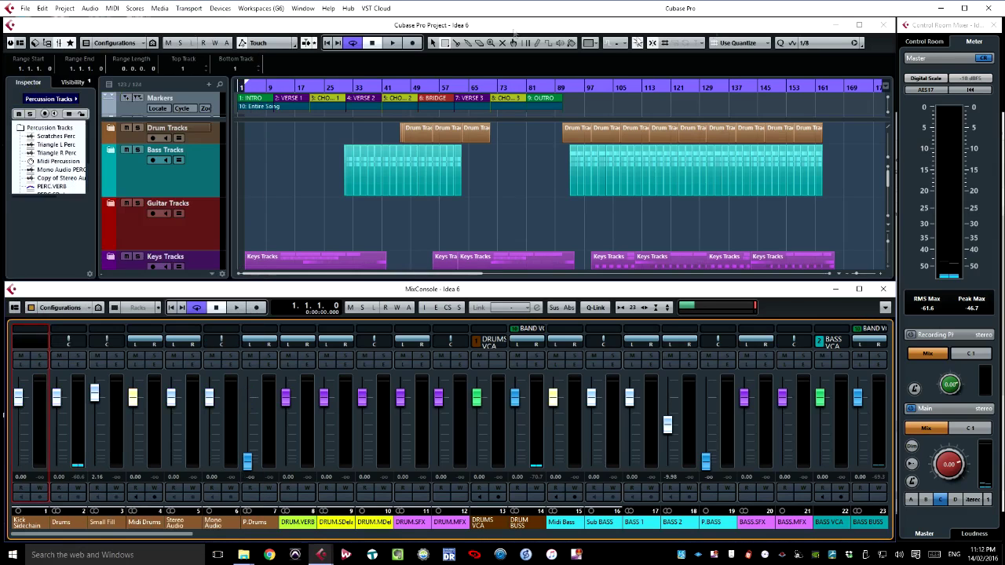
pyautogui.click(937, 31)
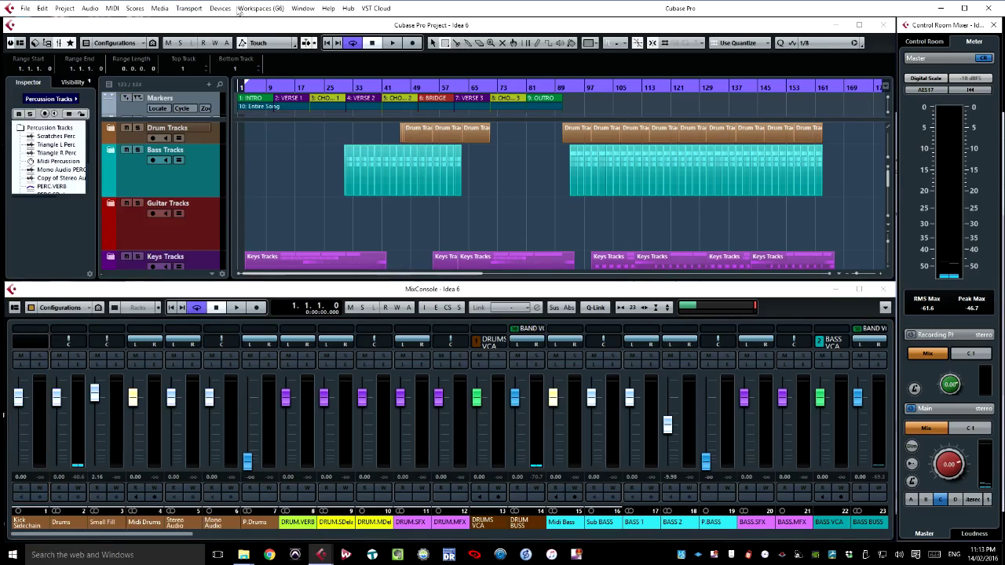
pyautogui.click(260, 8)
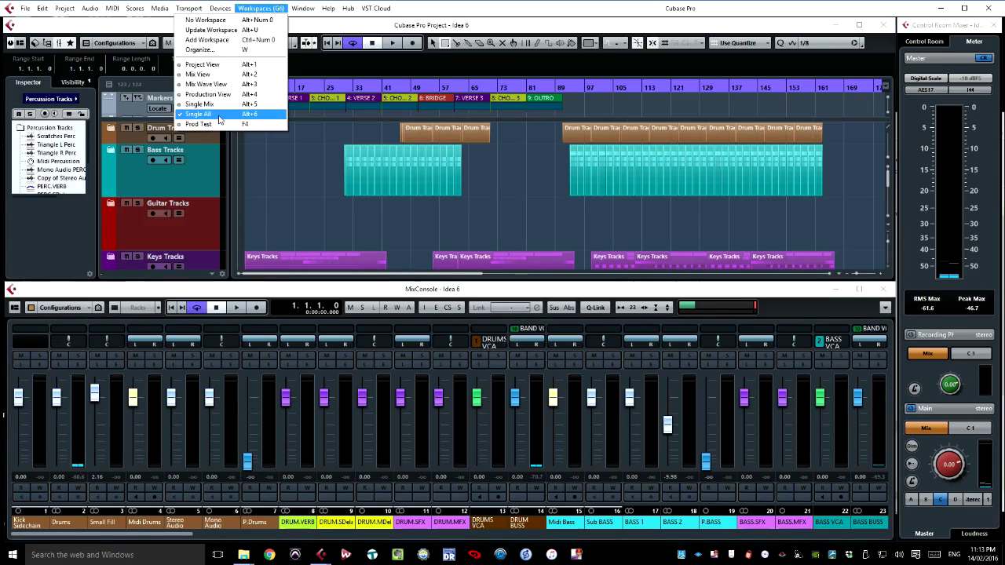
pyautogui.click(265, 10)
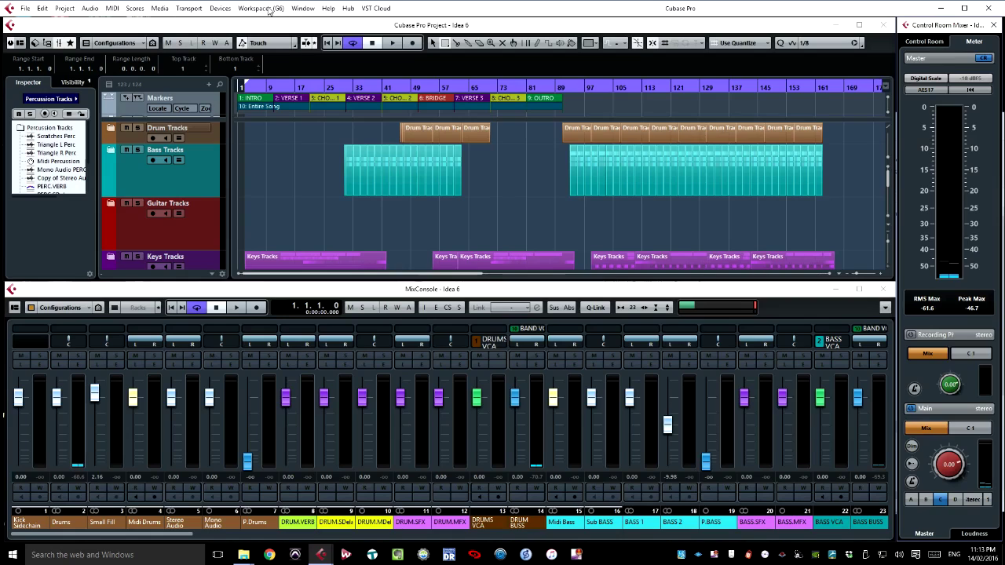
pyautogui.click(265, 10)
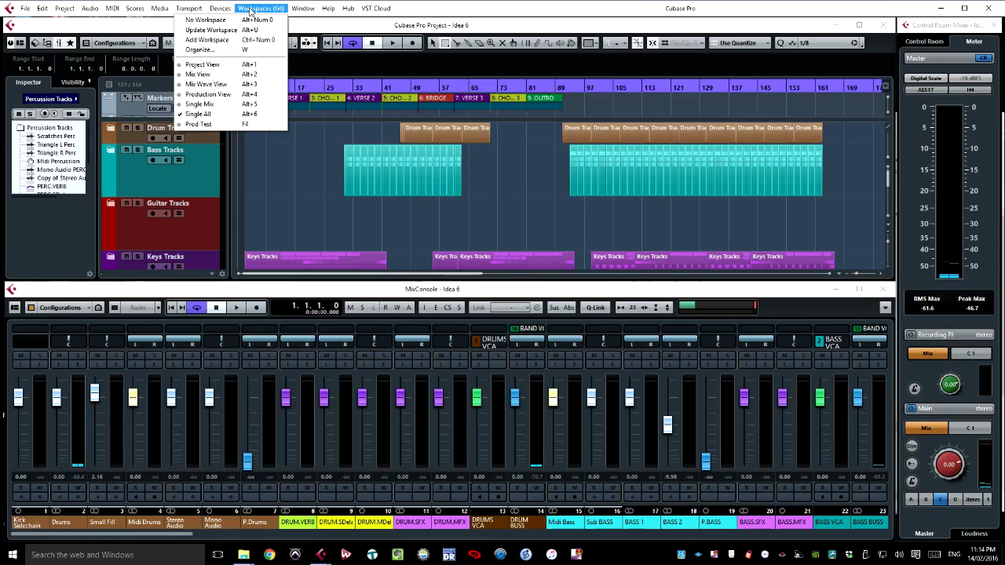
pyautogui.click(250, 11)
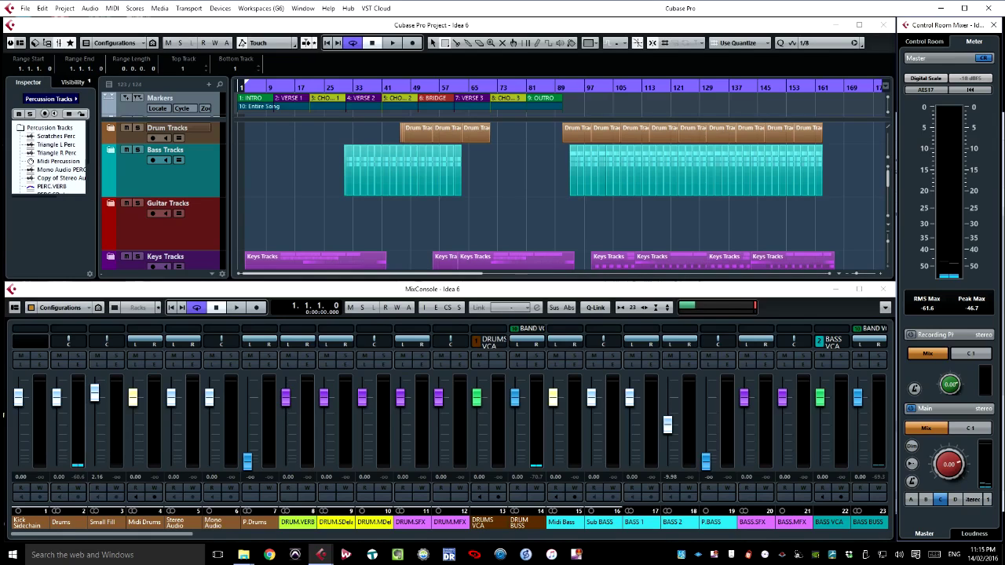
pyautogui.click(245, 22)
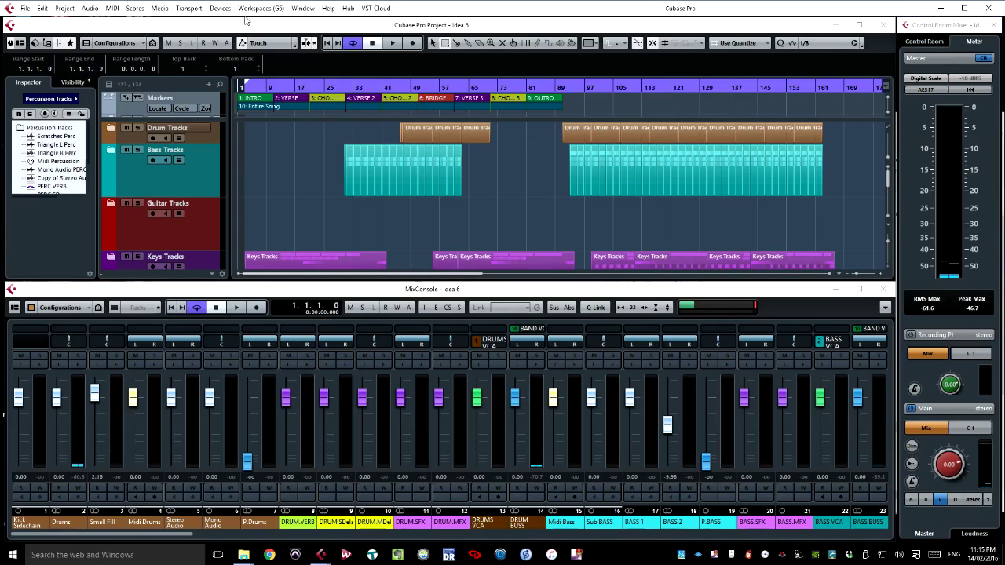
pyautogui.click(259, 9)
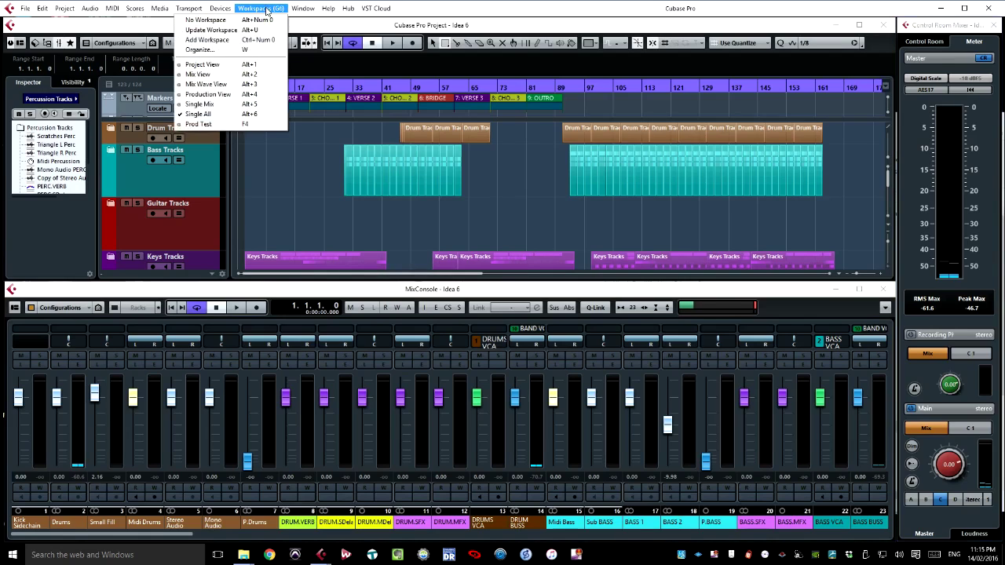
# Move the Retrologue 2 window left to uncover more track parts on the right
pyautogui.click(332, 32)
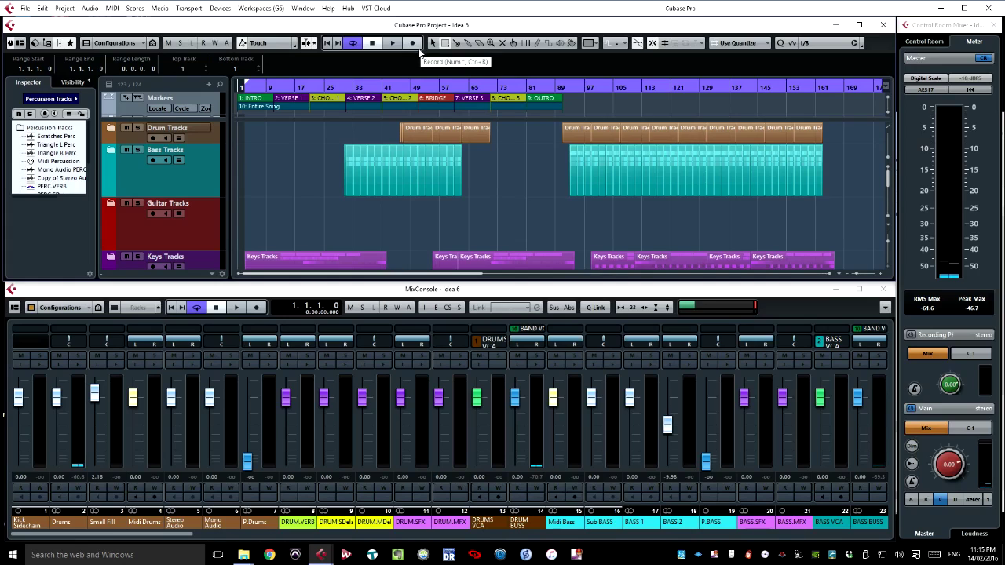
pyautogui.click(275, 11)
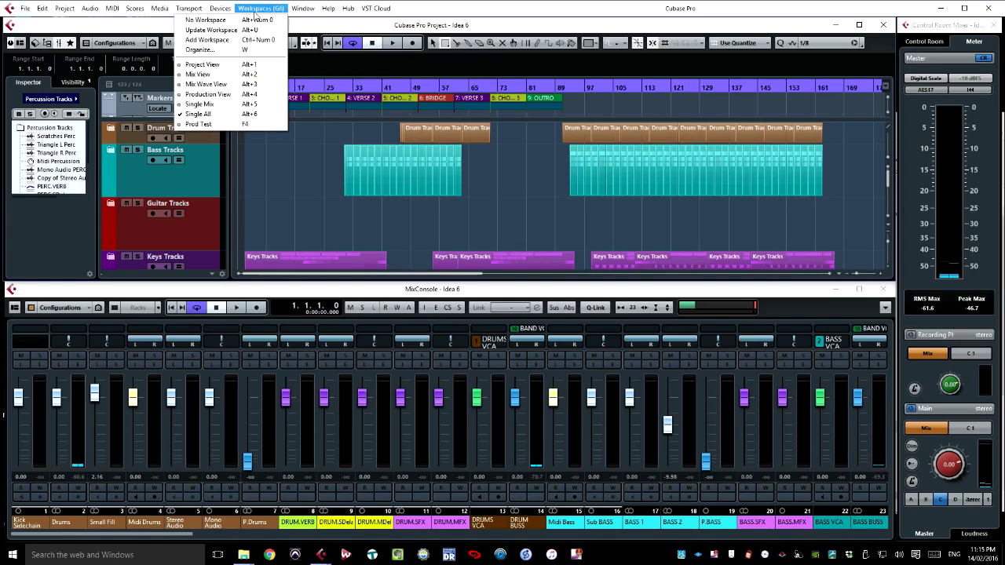
pyautogui.click(227, 43)
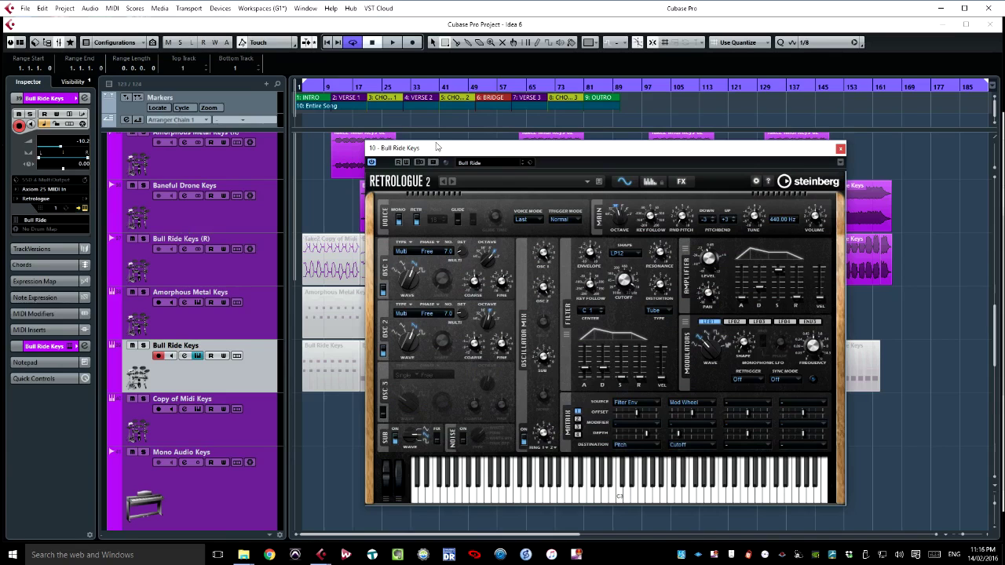
pyautogui.moveTo(436, 146); pyautogui.dragTo(473, 147)
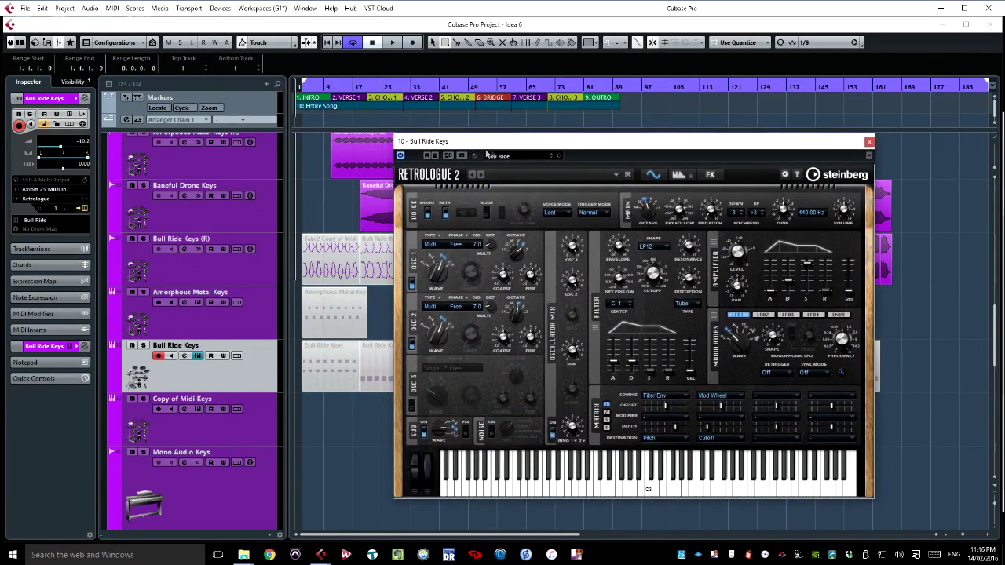
pyautogui.moveTo(490, 143); pyautogui.dragTo(430, 144)
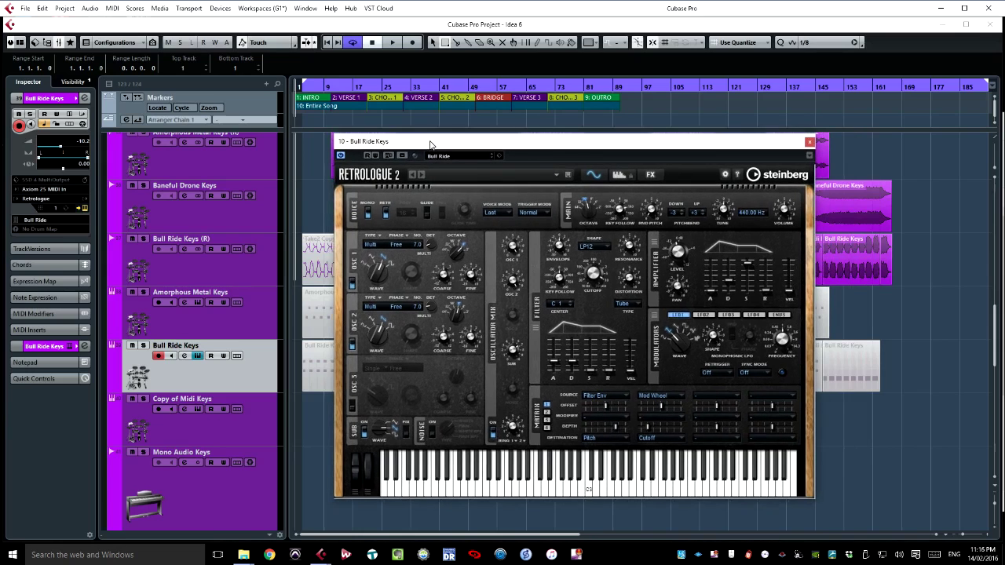
pyautogui.click(271, 9)
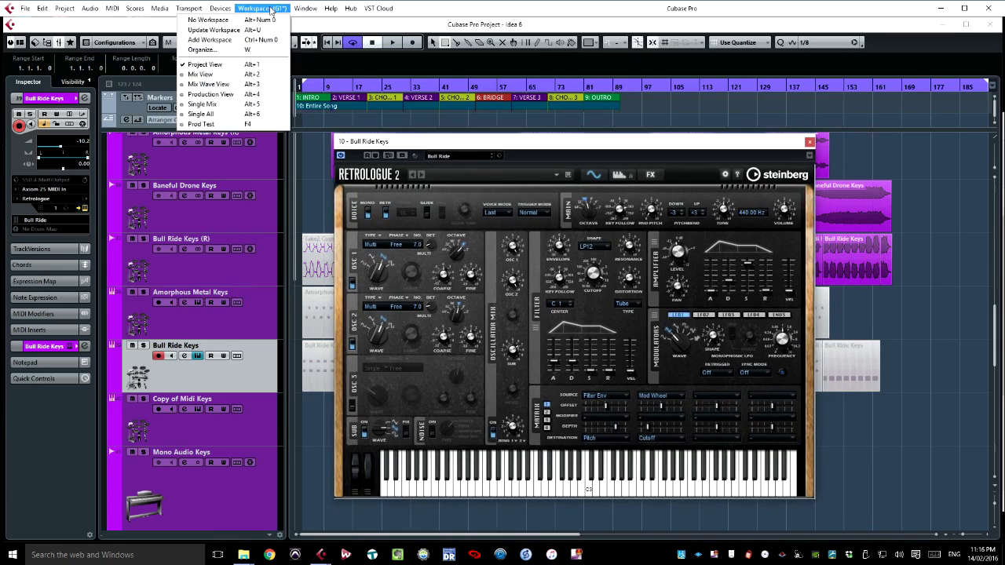
# Add a Project Workspace named 'retro' that keeps the Retrologue 2 window in the layout
pyautogui.click(242, 39)
pyautogui.click(463, 187)
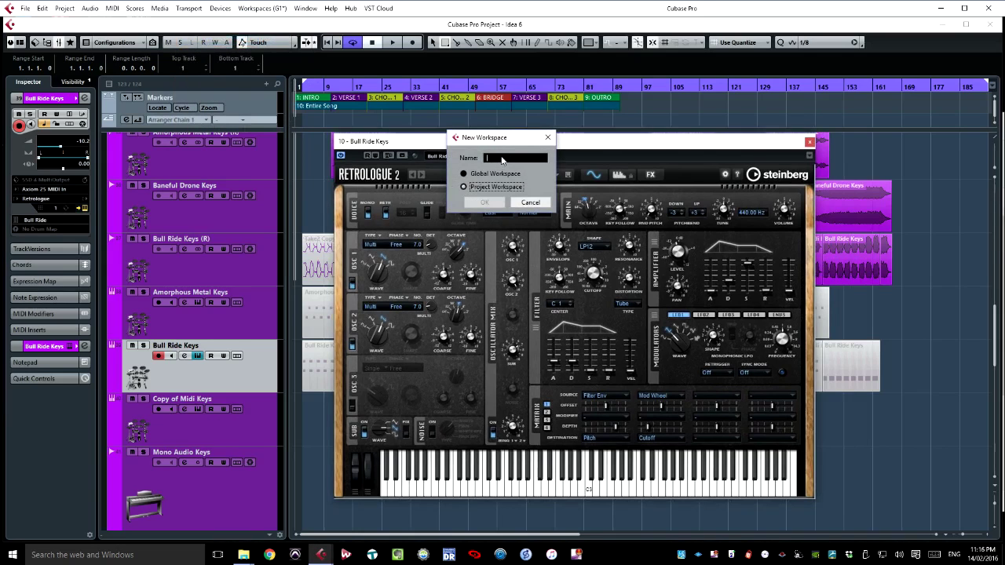
pyautogui.write('m')
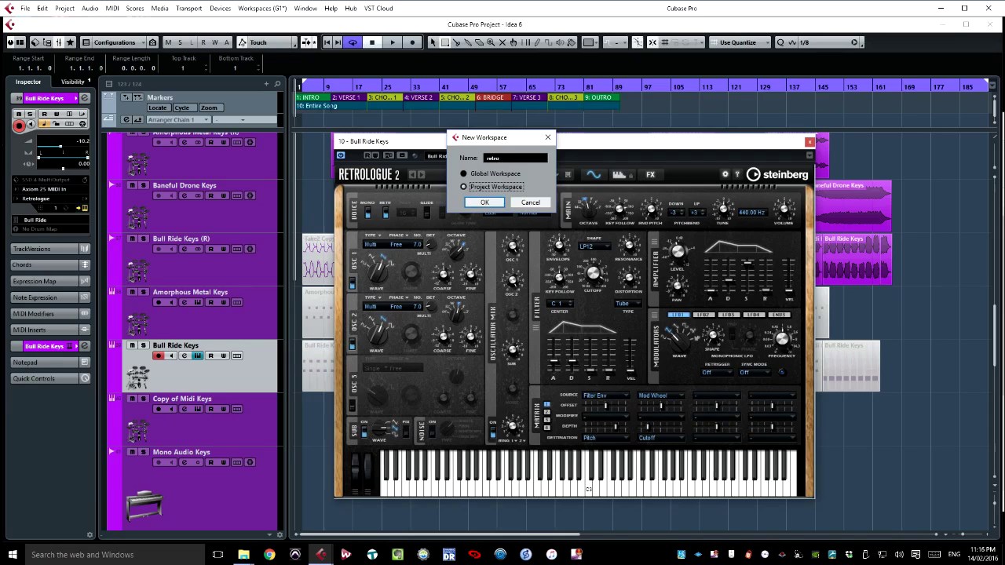
pyautogui.press('Return')
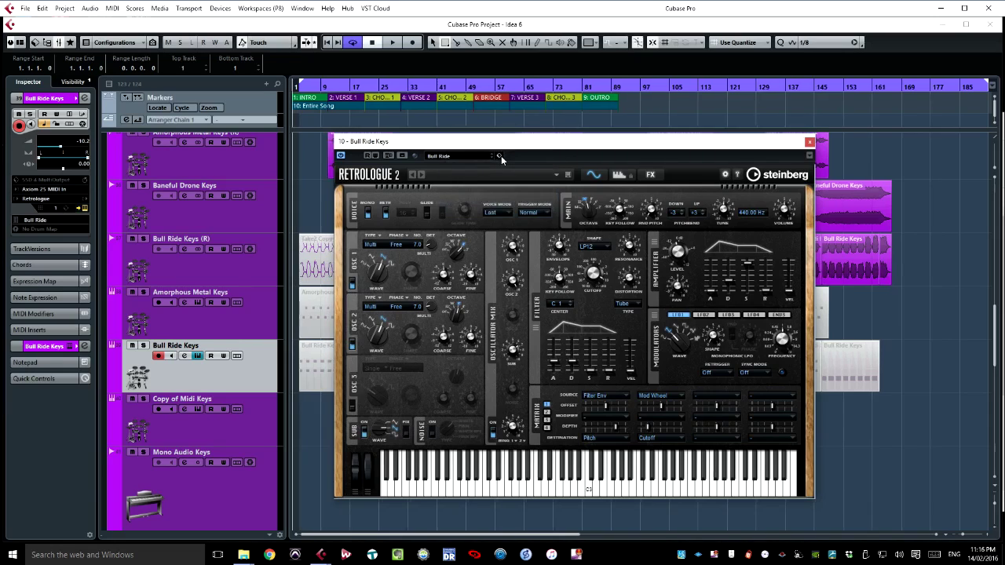
pyautogui.click(259, 9)
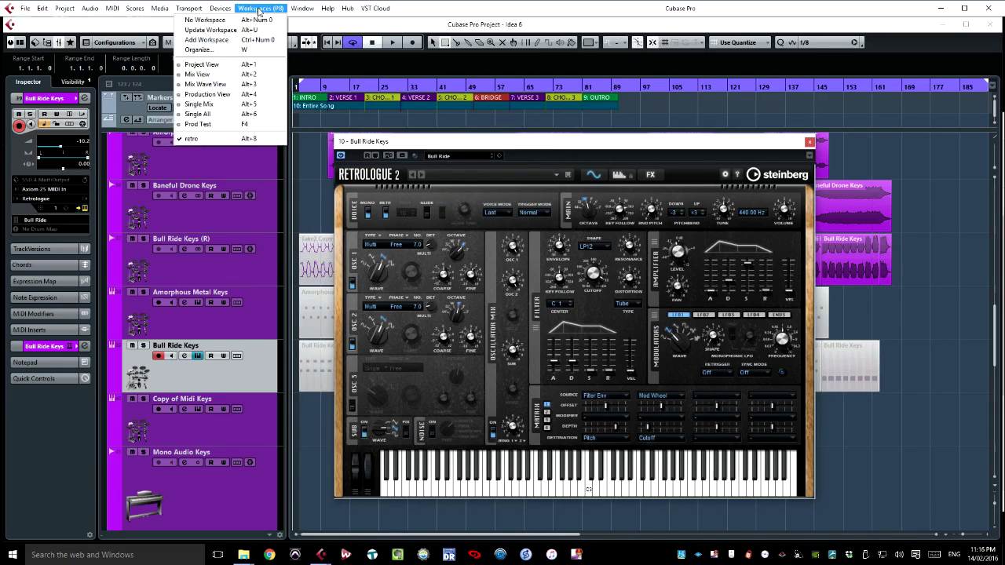
# In the Workspaces Organizer, recall Single Mix, Single All, Prod Test, then retro
pyautogui.click(232, 50)
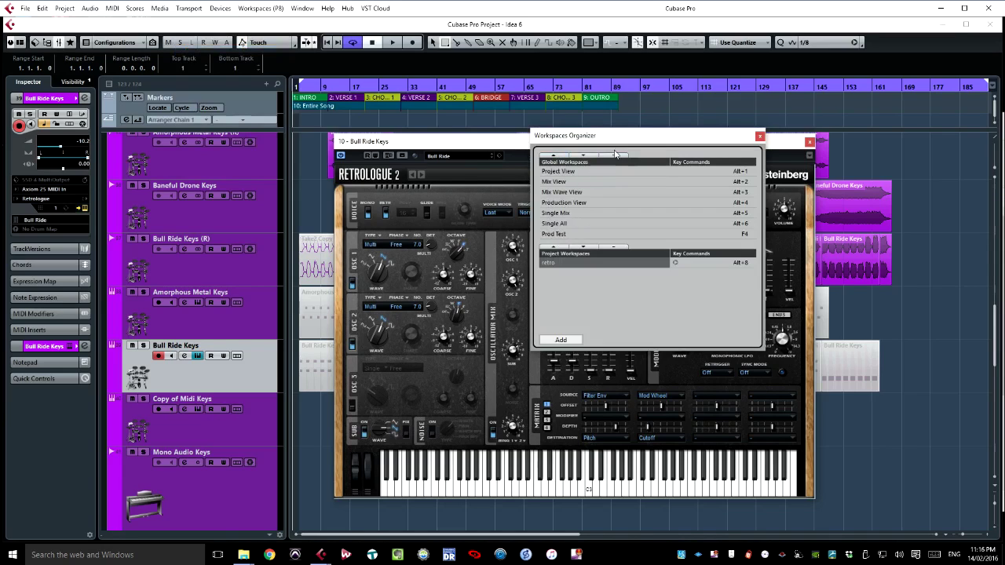
pyautogui.click(554, 224)
pyautogui.doubleClick(588, 212)
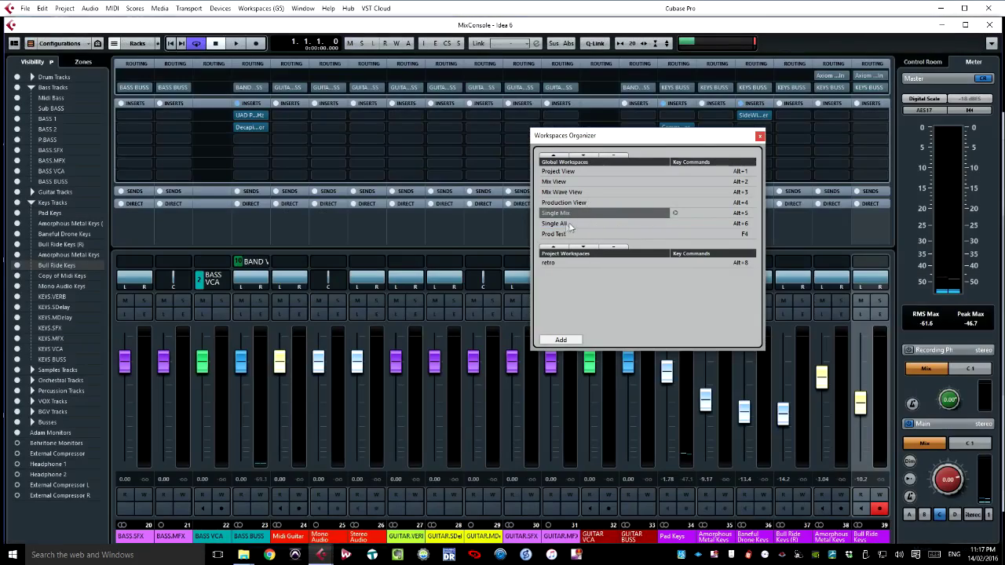
pyautogui.doubleClick(562, 226)
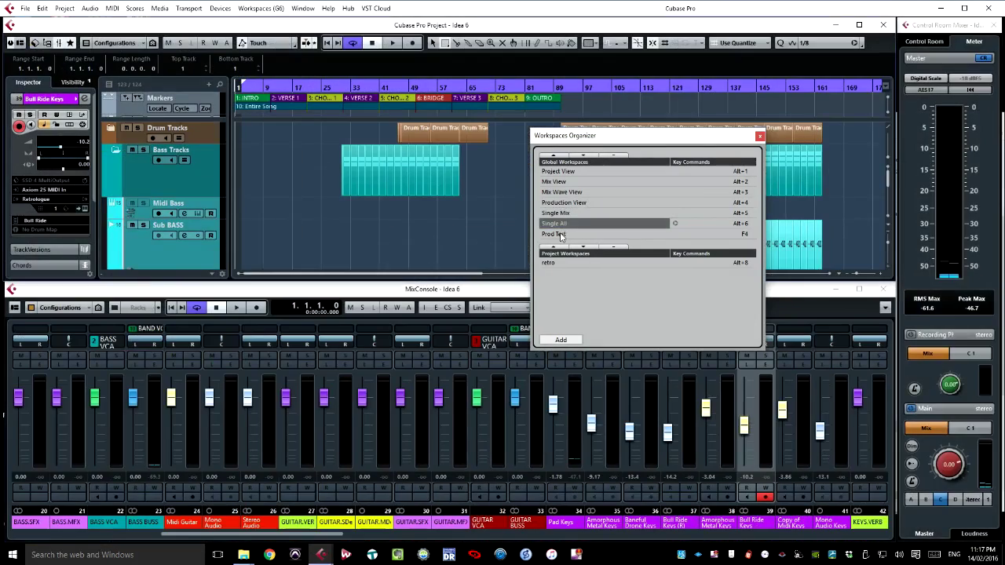
pyautogui.doubleClick(559, 234)
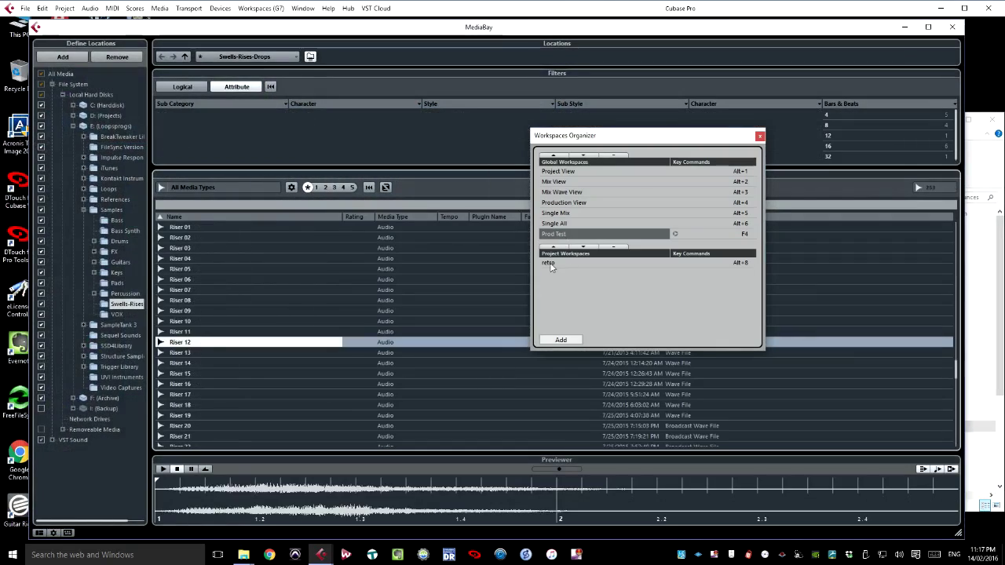
pyautogui.doubleClick(549, 264)
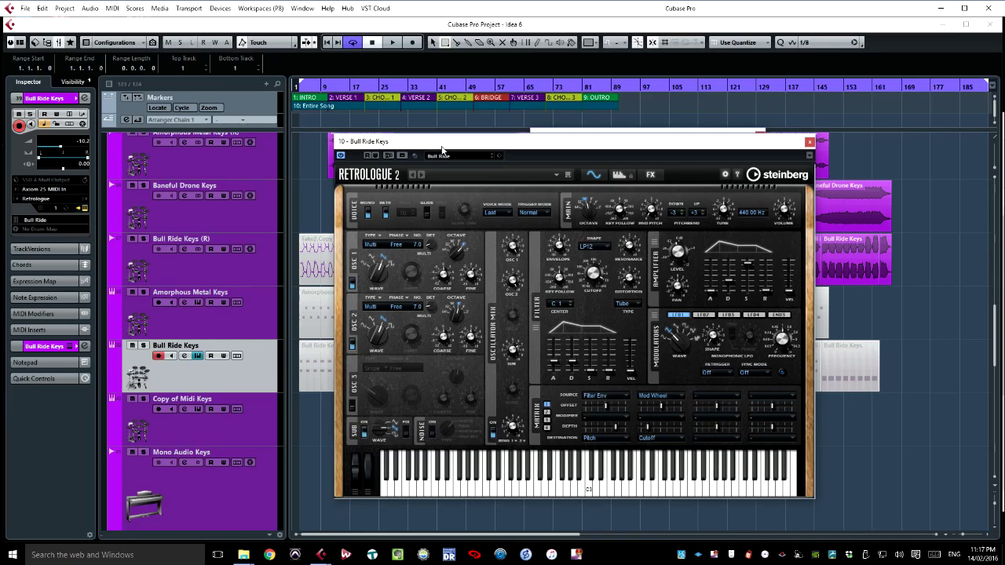
pyautogui.click(265, 10)
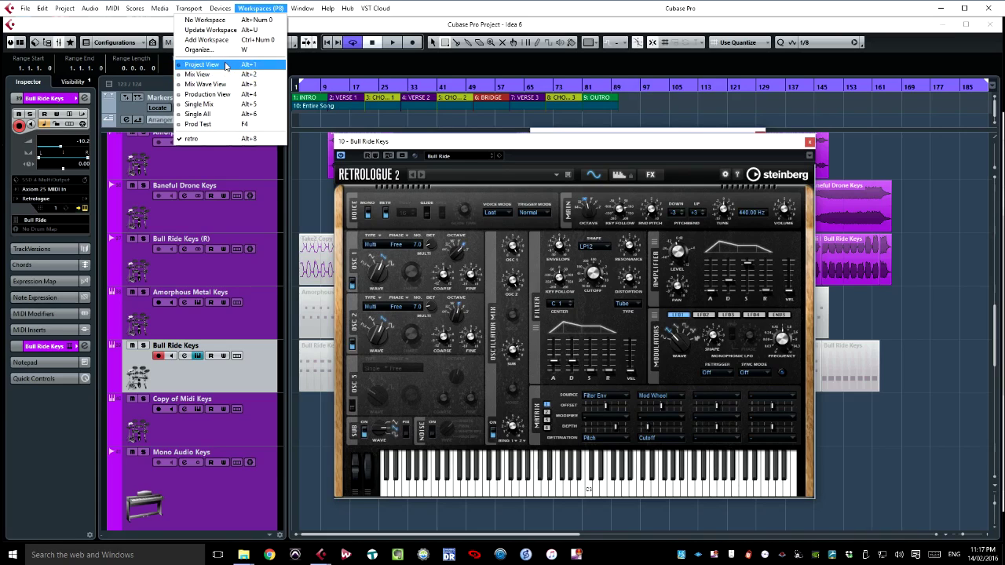
# Apply the Project View workspace and shift the Retrologue 2 window slightly from its saved position
pyautogui.click(225, 65)
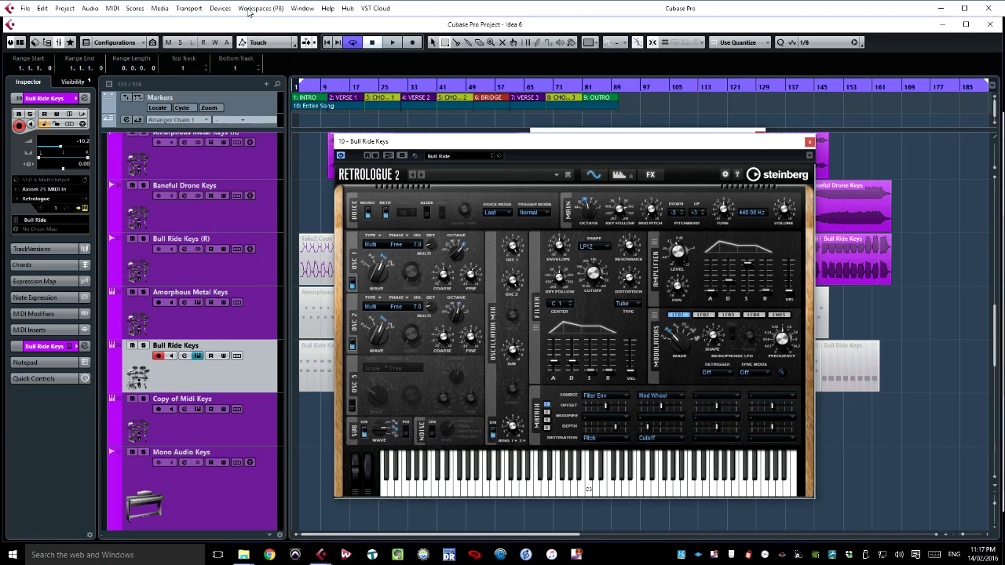
pyautogui.moveTo(469, 147); pyautogui.dragTo(489, 149)
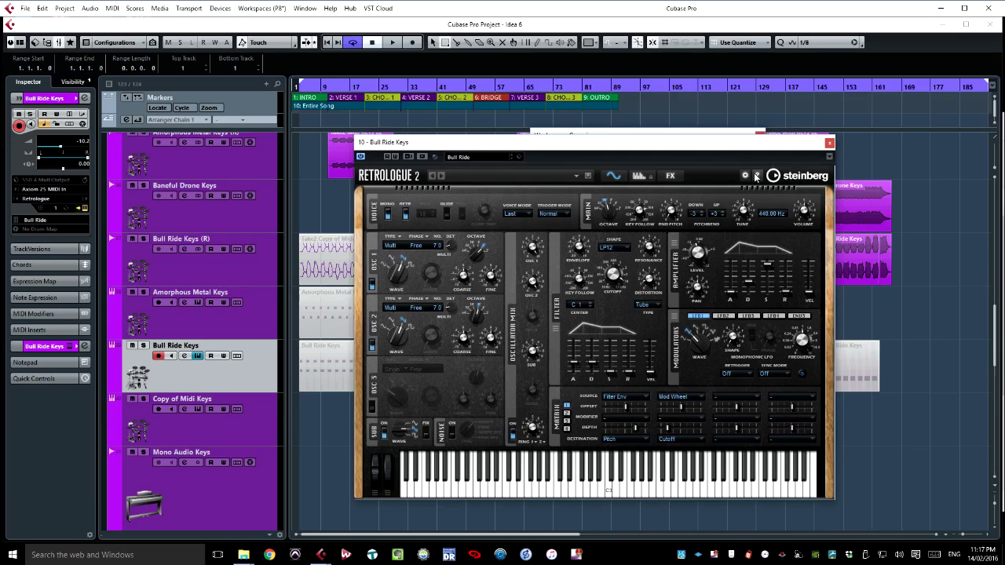
pyautogui.moveTo(744, 157); pyautogui.dragTo(732, 155)
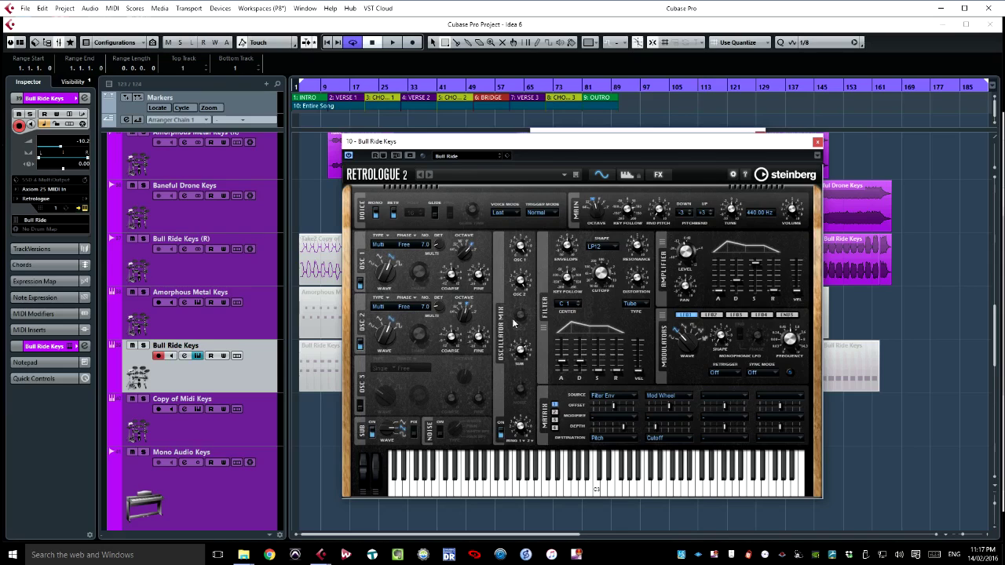
# Check the Workspaces menu without changing anything, then close the Retrologue 2 window
pyautogui.click(264, 9)
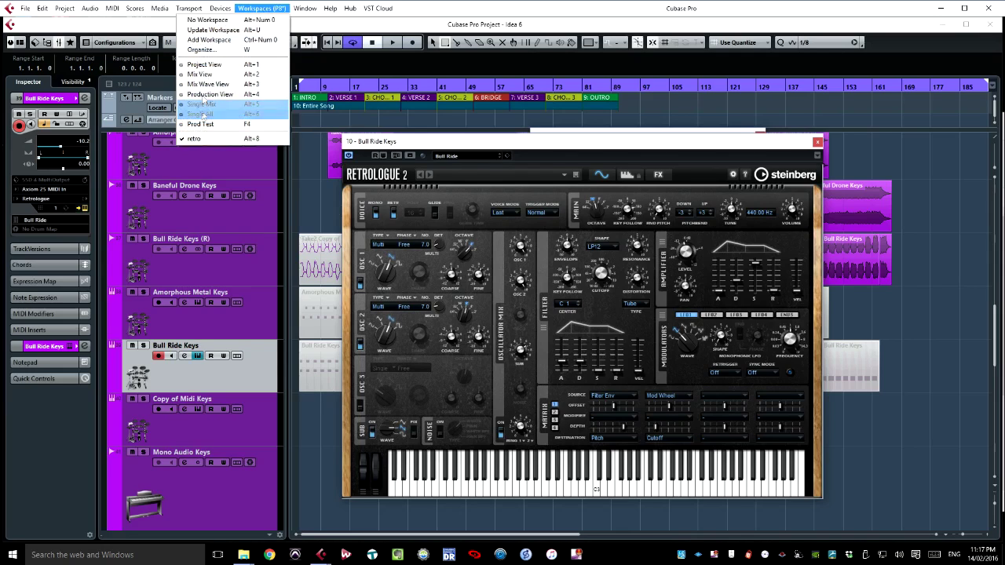
pyautogui.click(403, 146)
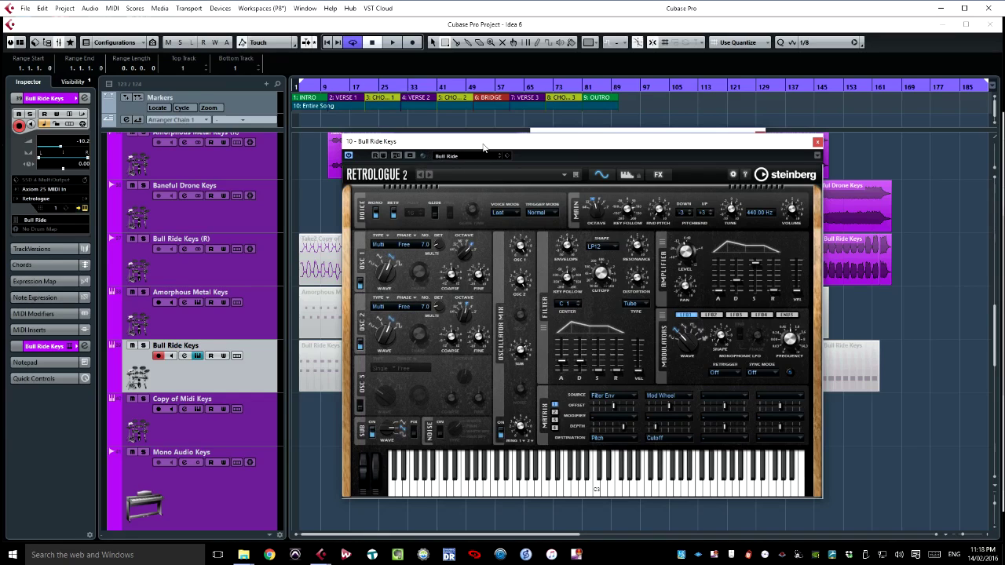
pyautogui.click(817, 143)
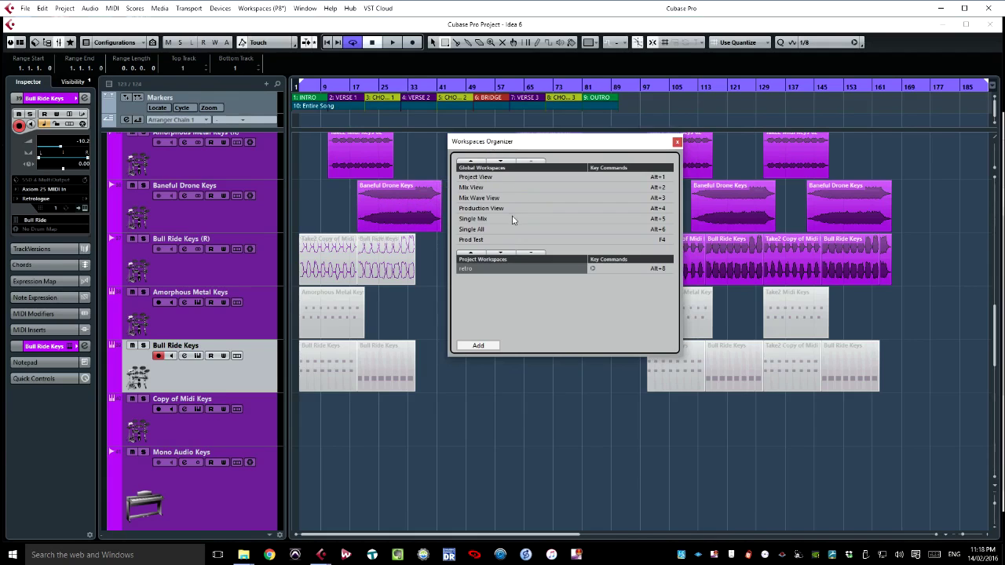
# Collapse the Keys Tracks and Bass Tracks folders and nudge the Workspaces Organizer slightly left and down
pyautogui.scroll(3, 240, 188)
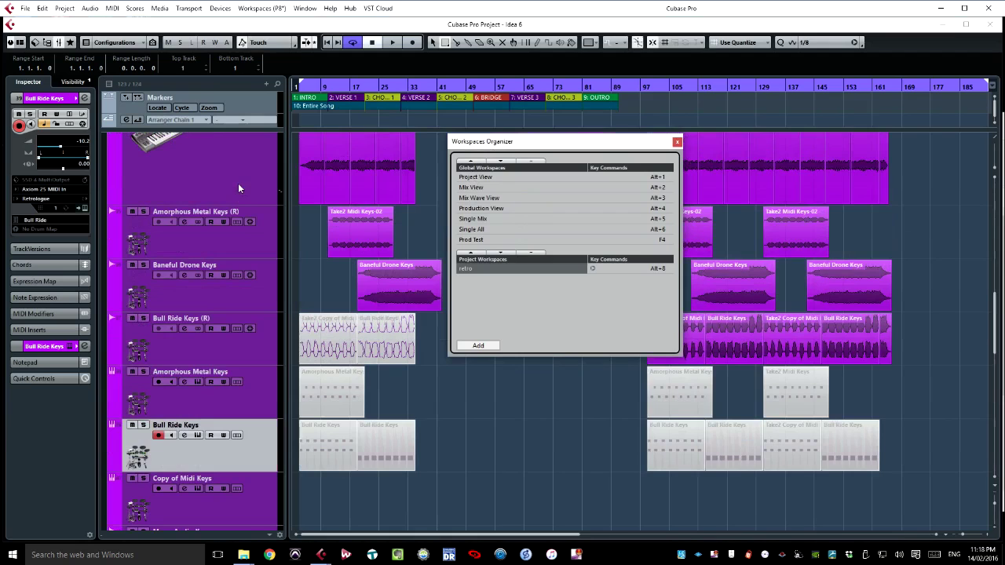
pyautogui.scroll(12, 238, 189)
pyautogui.click(116, 388)
pyautogui.scroll(12, 114, 182)
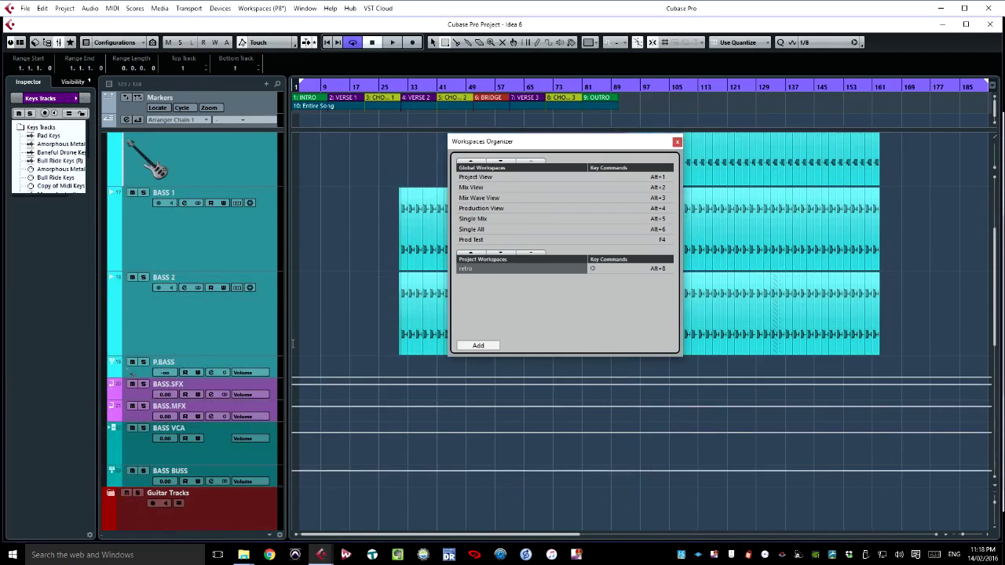
pyautogui.click(115, 182)
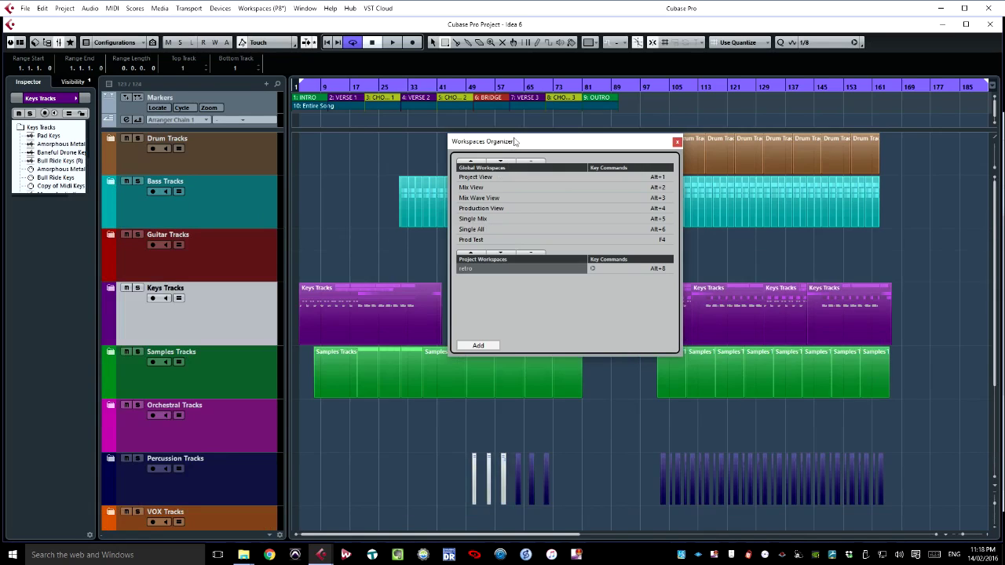
pyautogui.moveTo(514, 144); pyautogui.dragTo(503, 144)
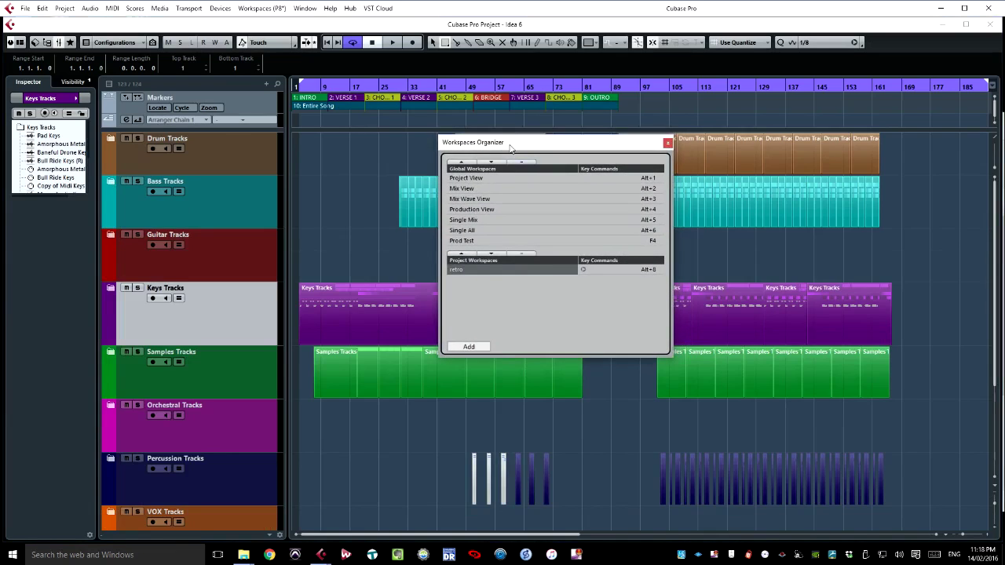
pyautogui.moveTo(510, 147); pyautogui.dragTo(510, 149)
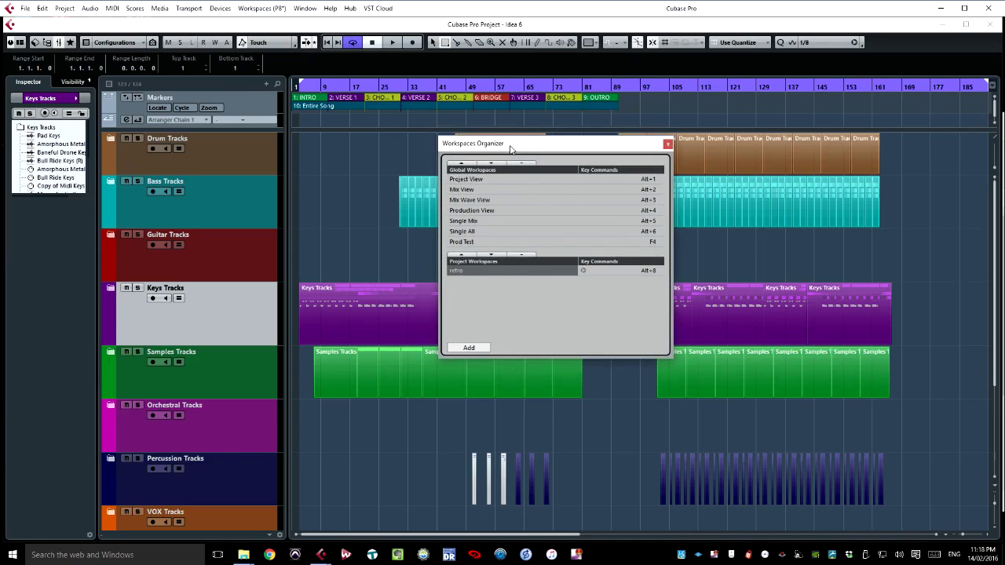